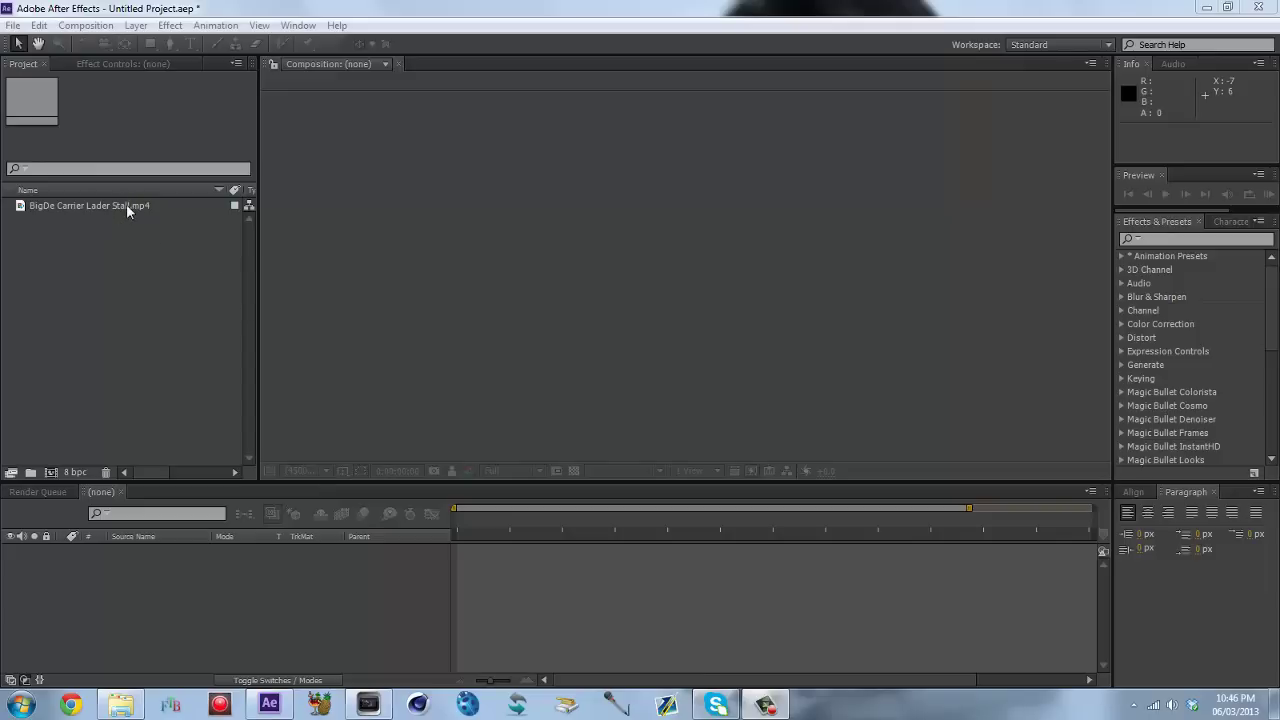
Build a 'BigDe Carrier Lader Stall' composition from the imported BigDe Carrier Lader Stall.mp4 clip
drag(126, 205, 106, 300)
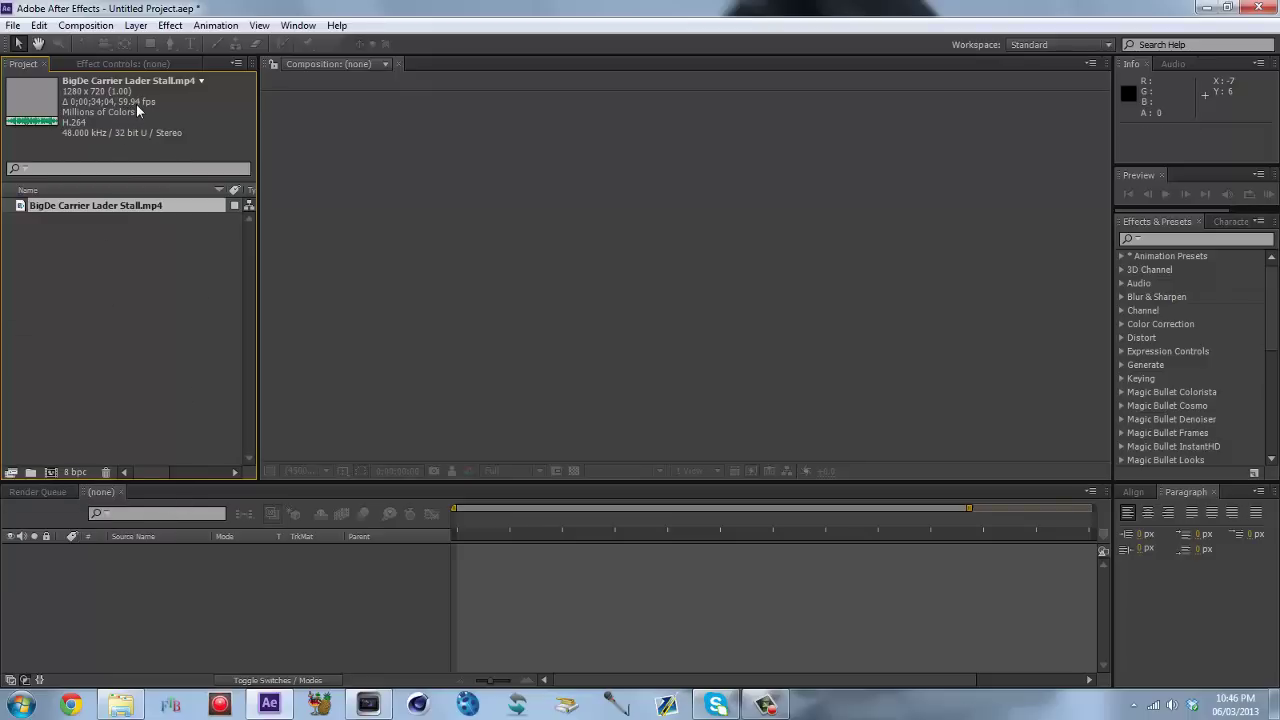
drag(131, 210, 53, 474)
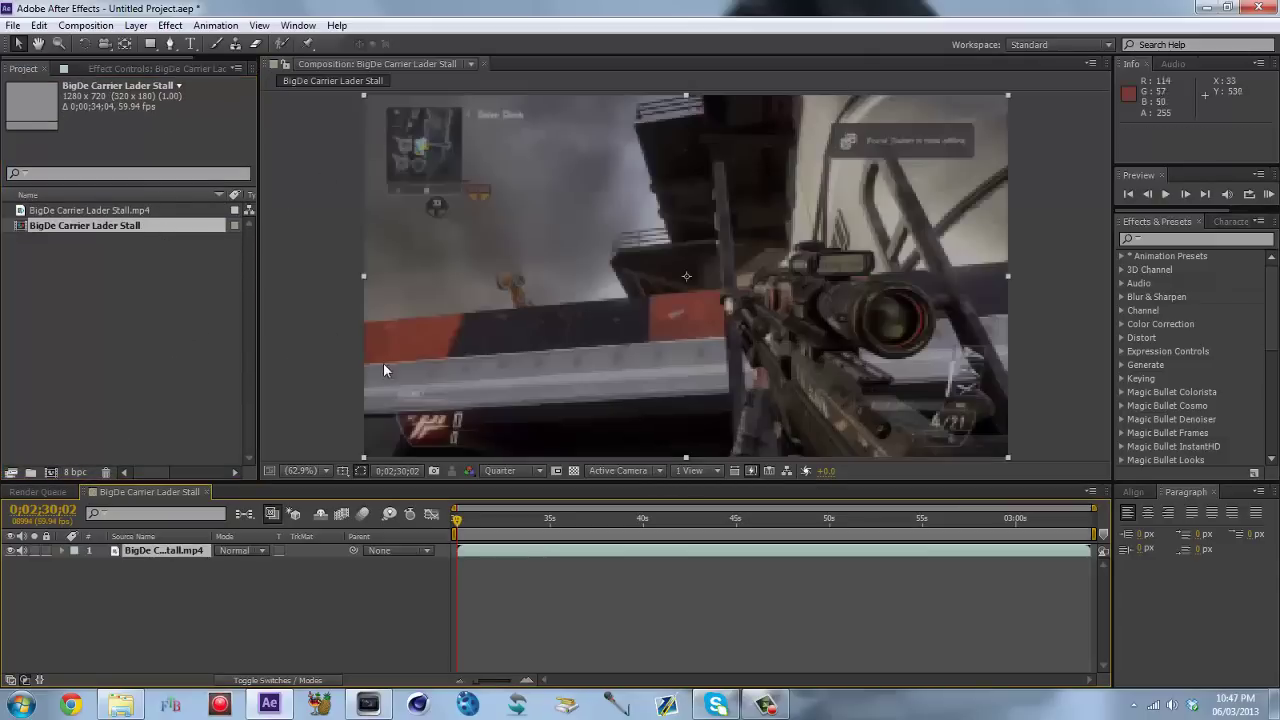
Scrub the timeline toward the clip's end and bring up the composition's options
click(624, 520)
click(977, 519)
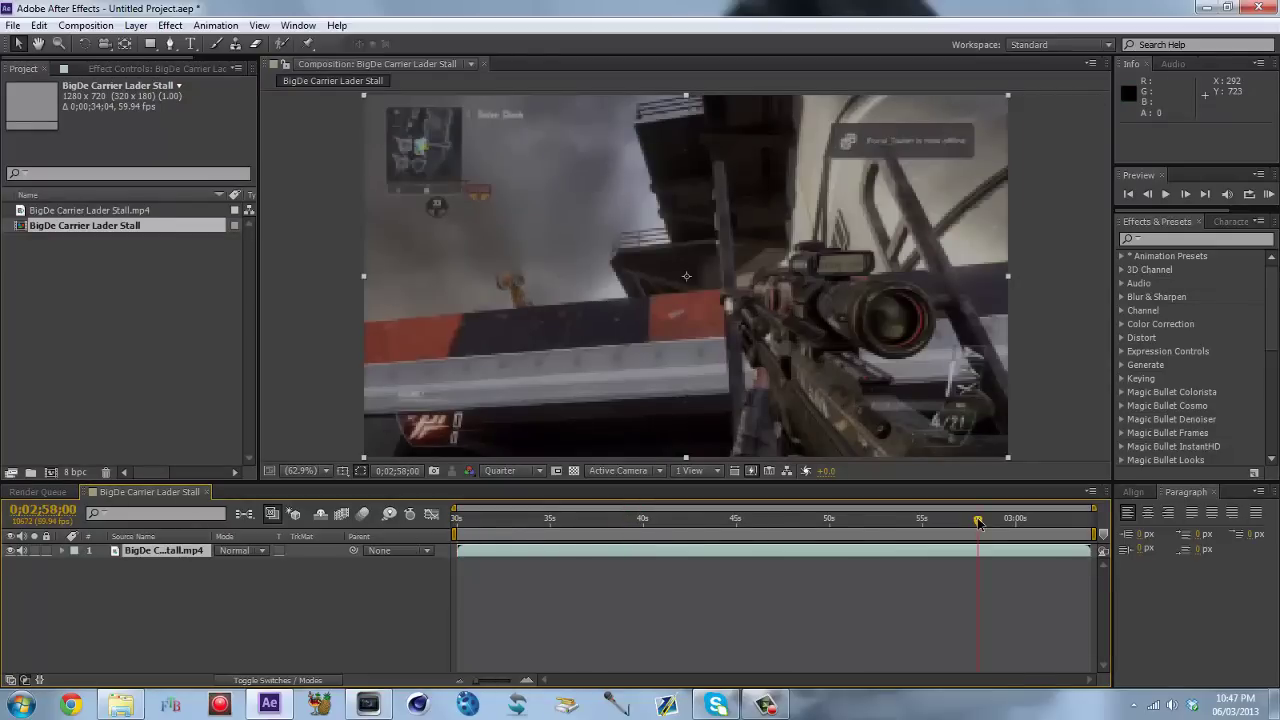
click(1043, 522)
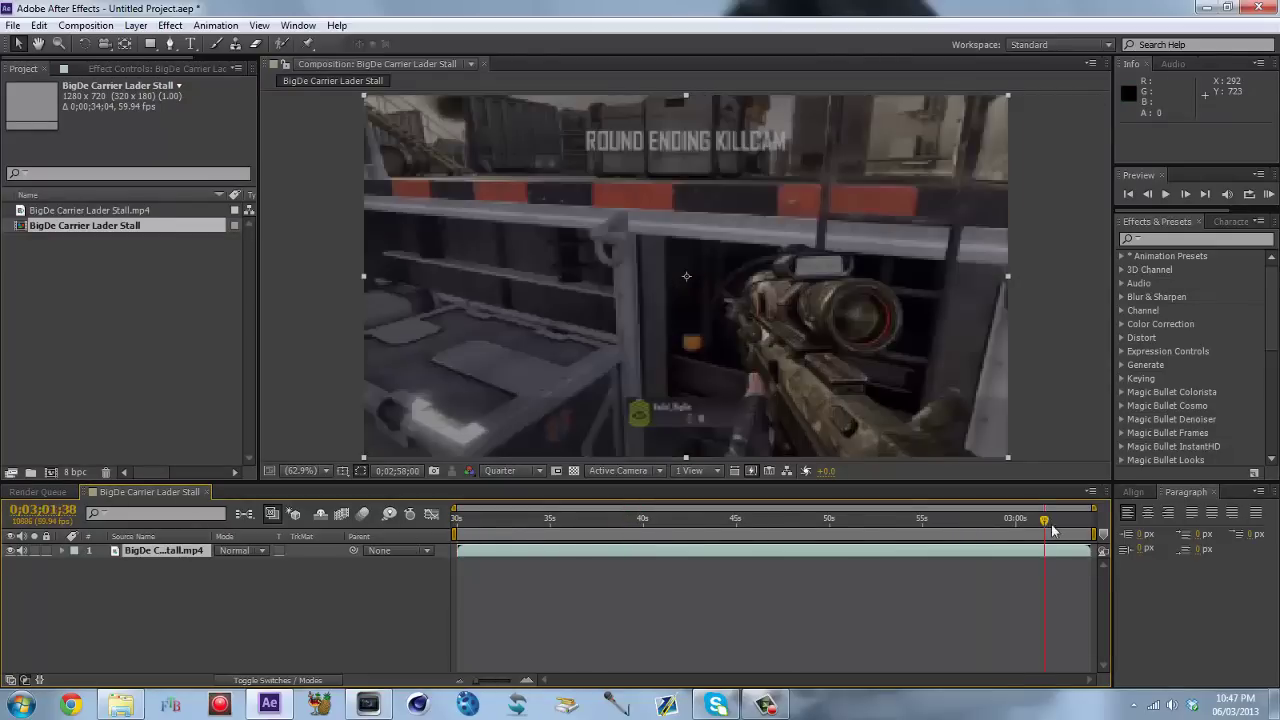
right_click(171, 494)
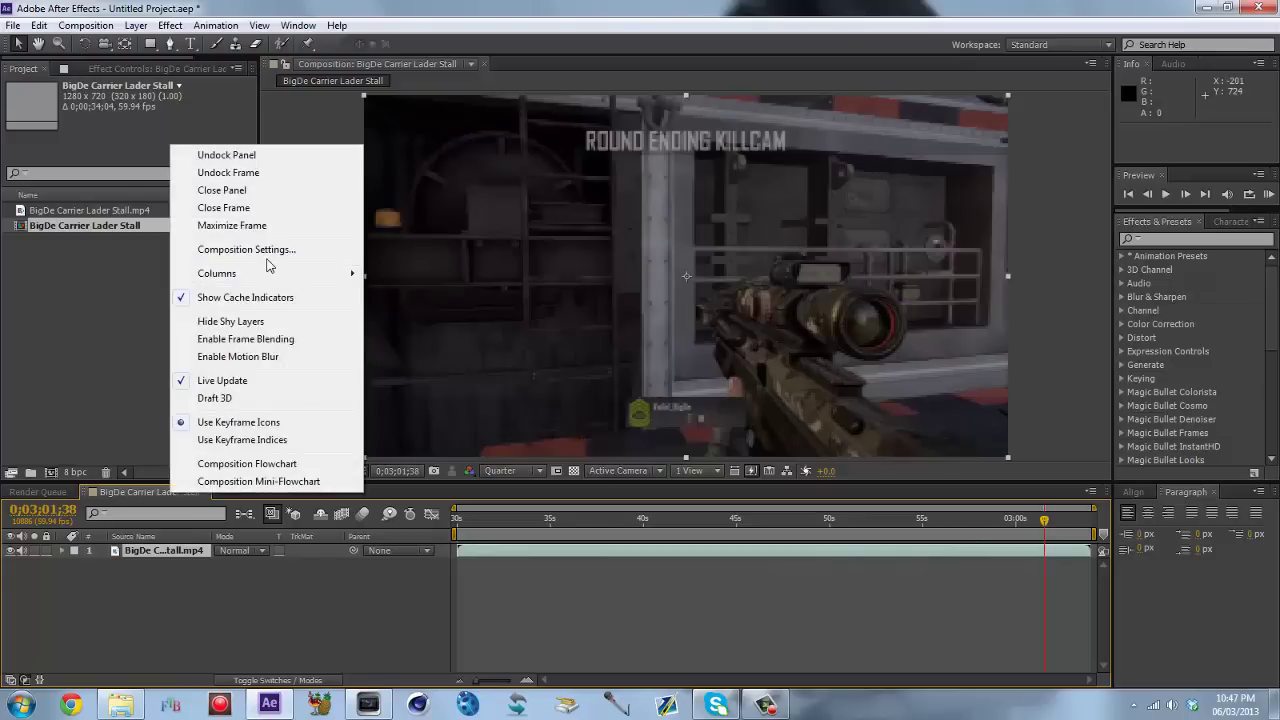
click(142, 497)
right_click(142, 497)
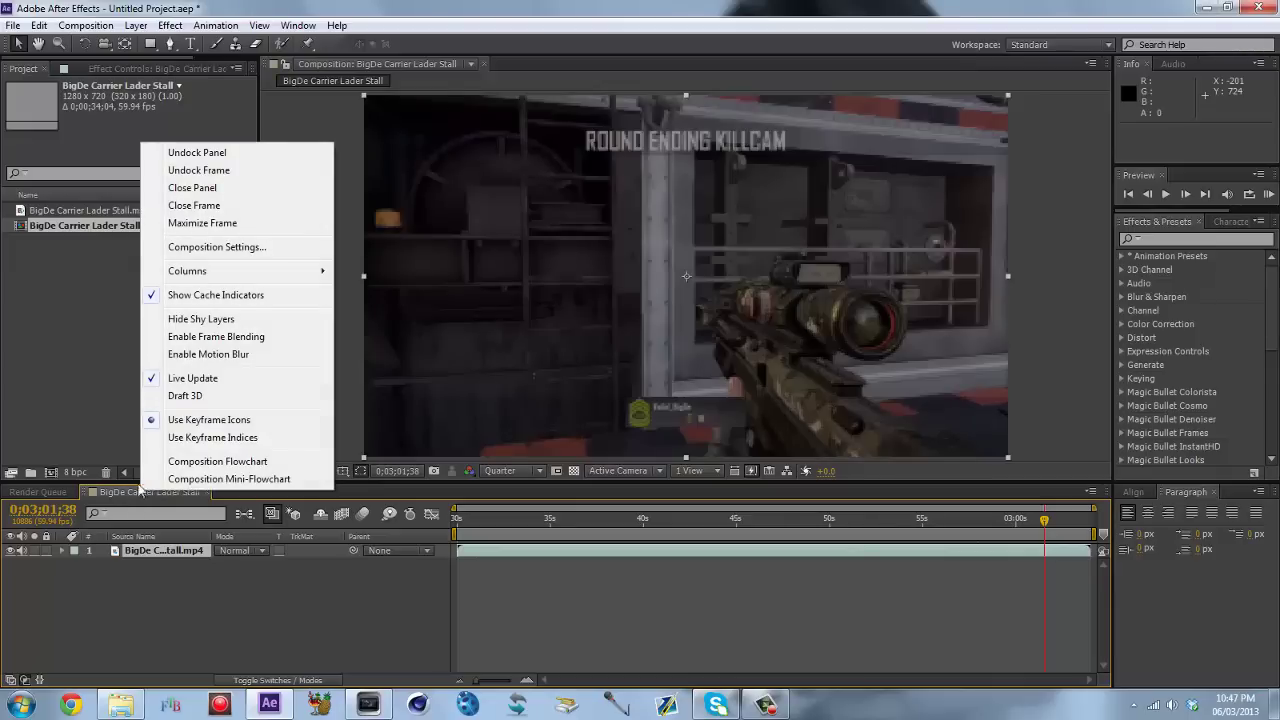
In Composition Settings, change the frame rate from 59.94 to 29.97 fps and apply it
click(86, 25)
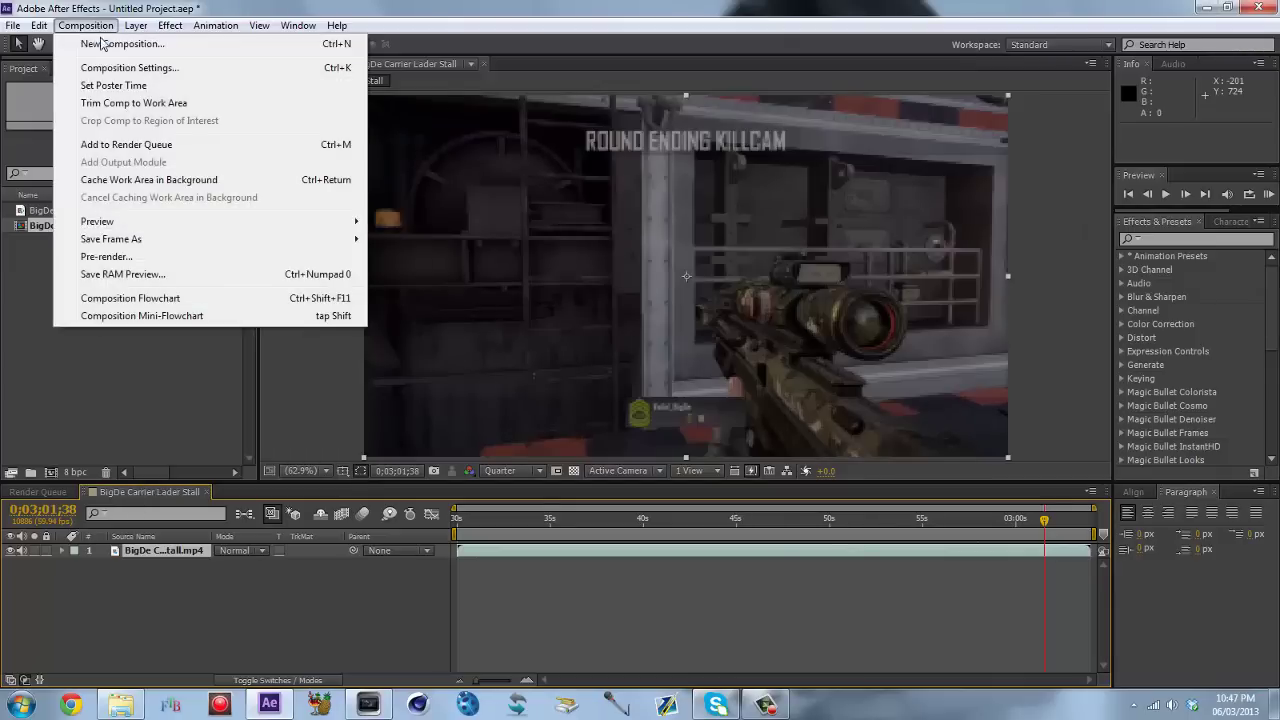
click(110, 66)
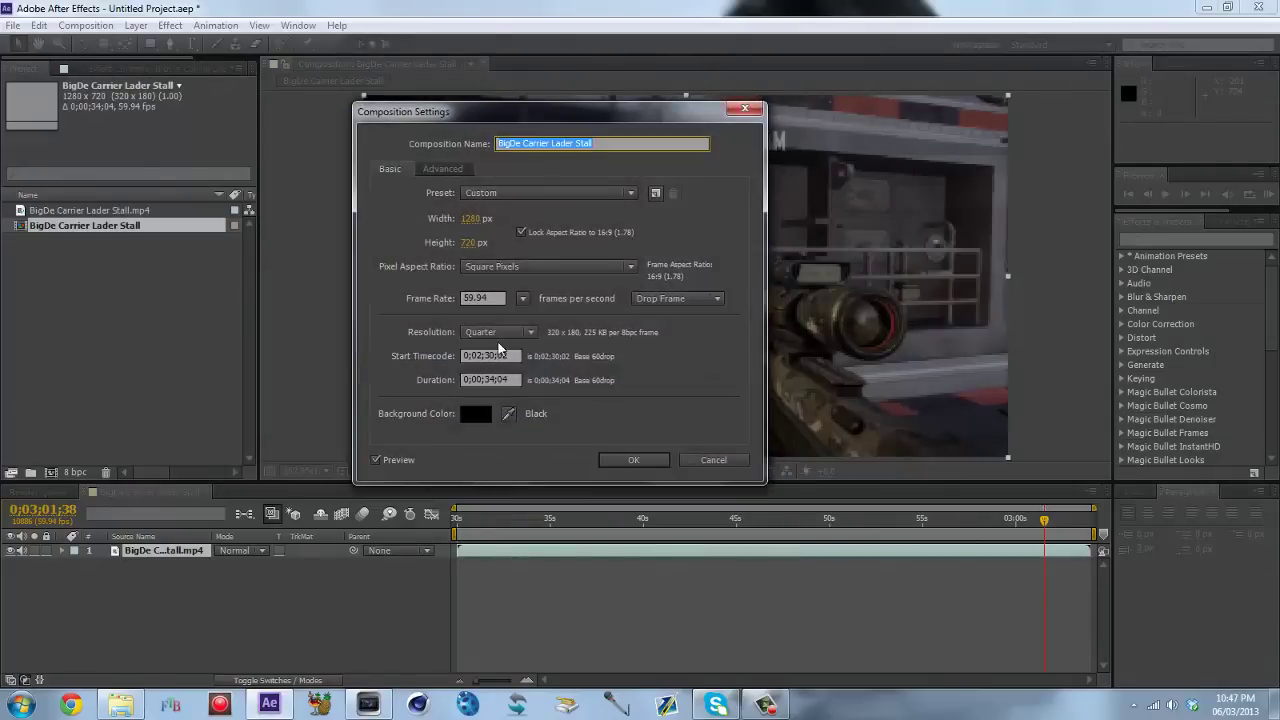
click(521, 299)
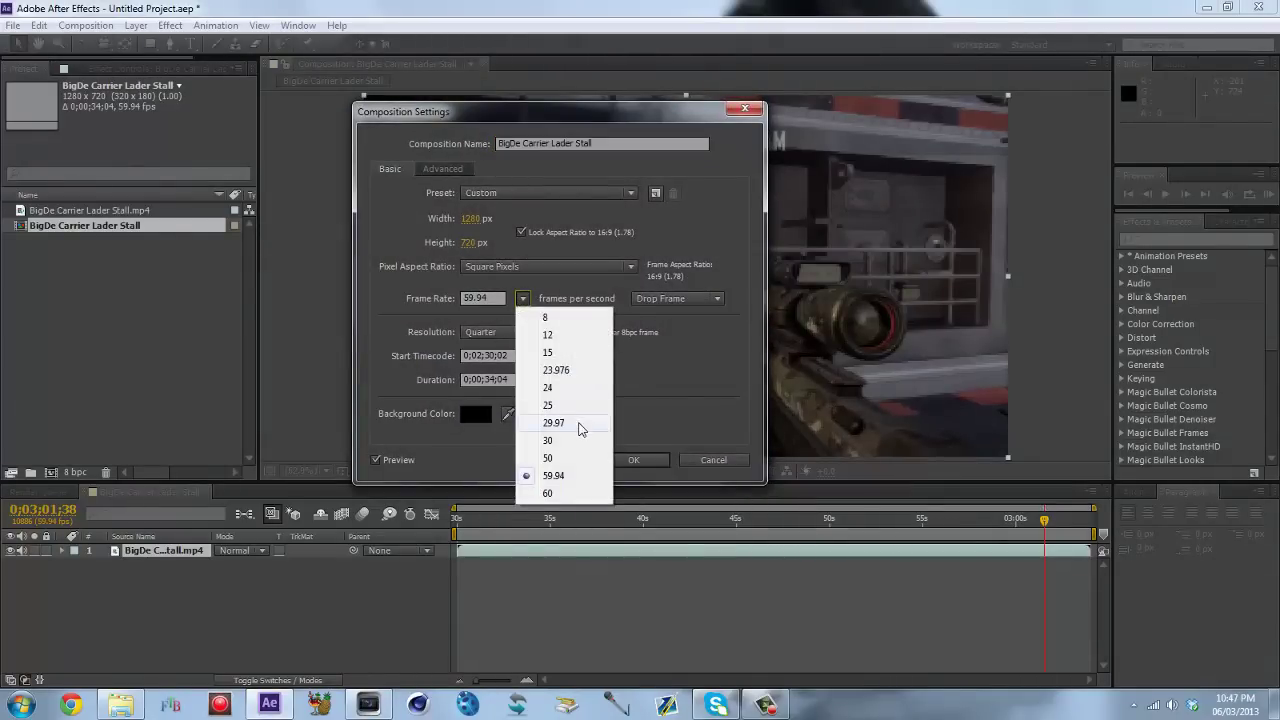
click(580, 425)
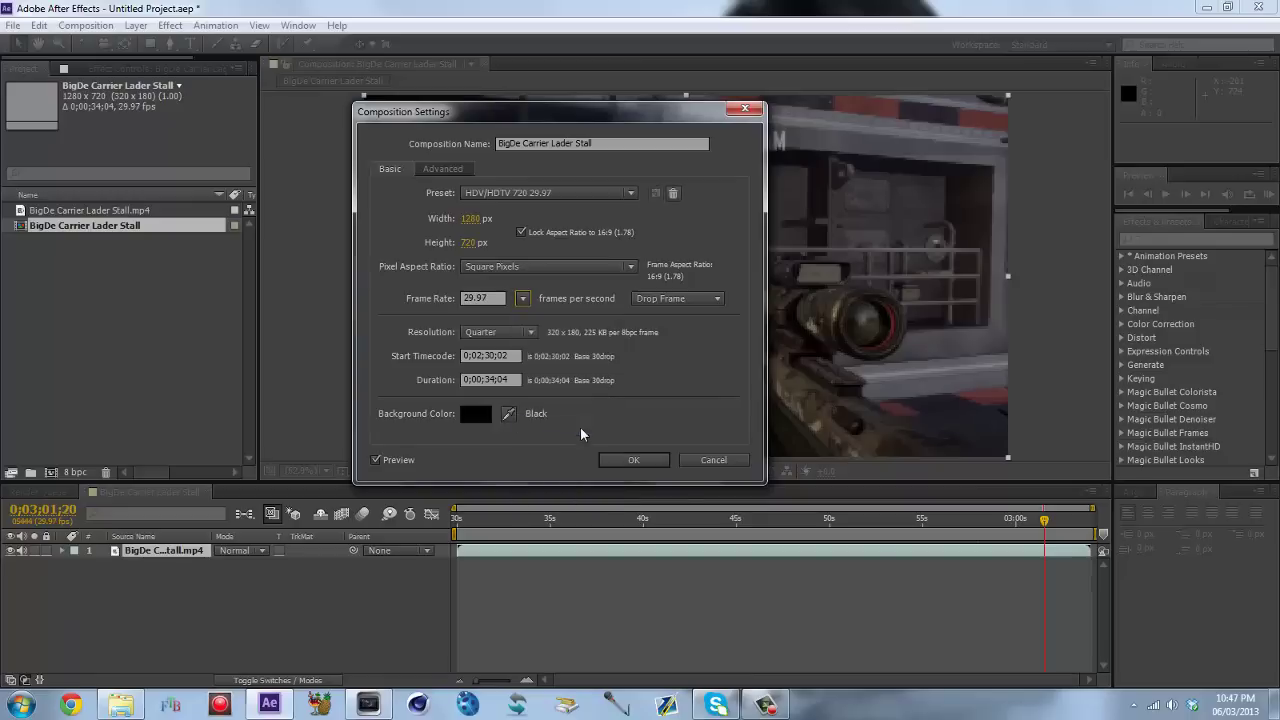
click(634, 460)
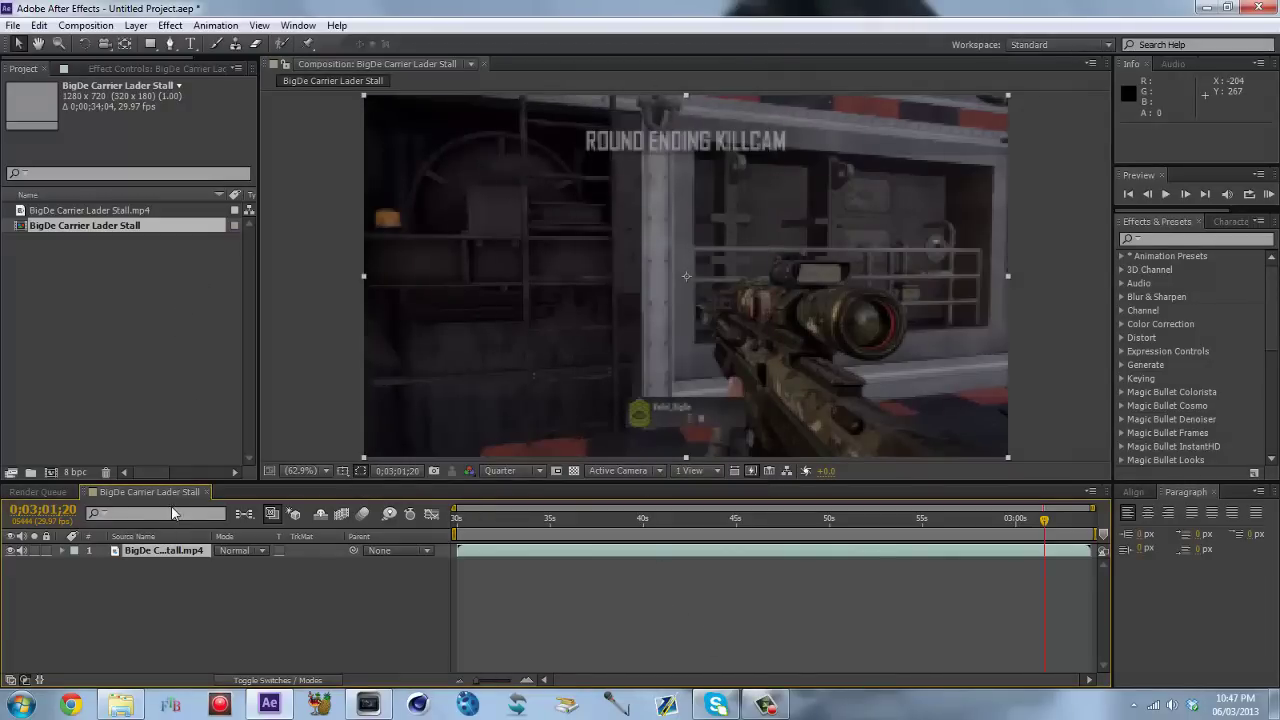
Queue the composition for rendering with Lossless AVI output and Audio Output enabled
click(92, 25)
click(130, 145)
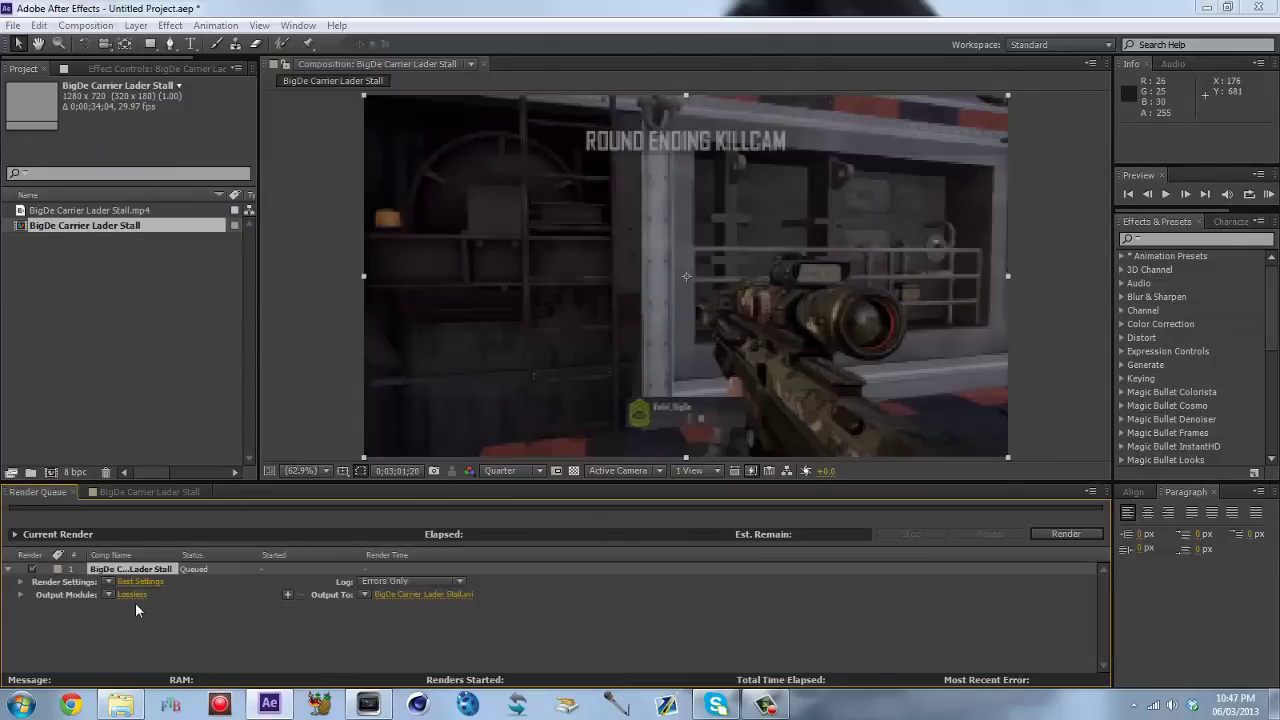
click(135, 593)
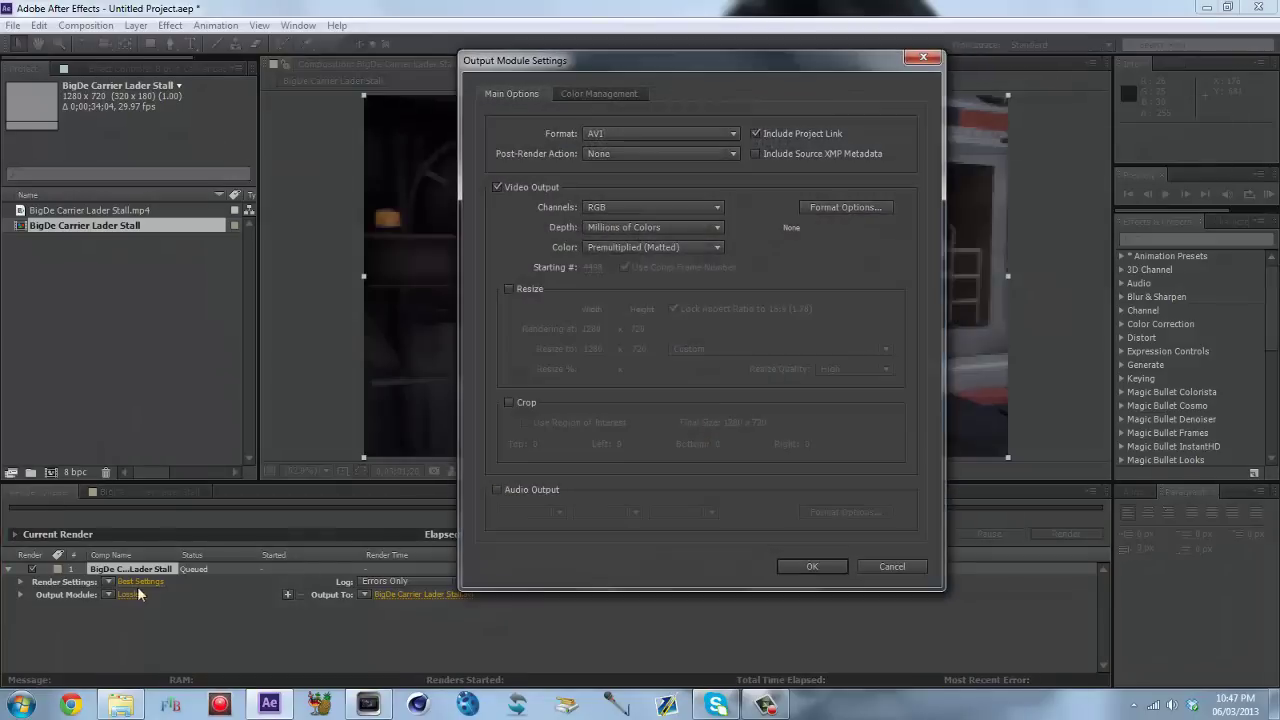
click(533, 492)
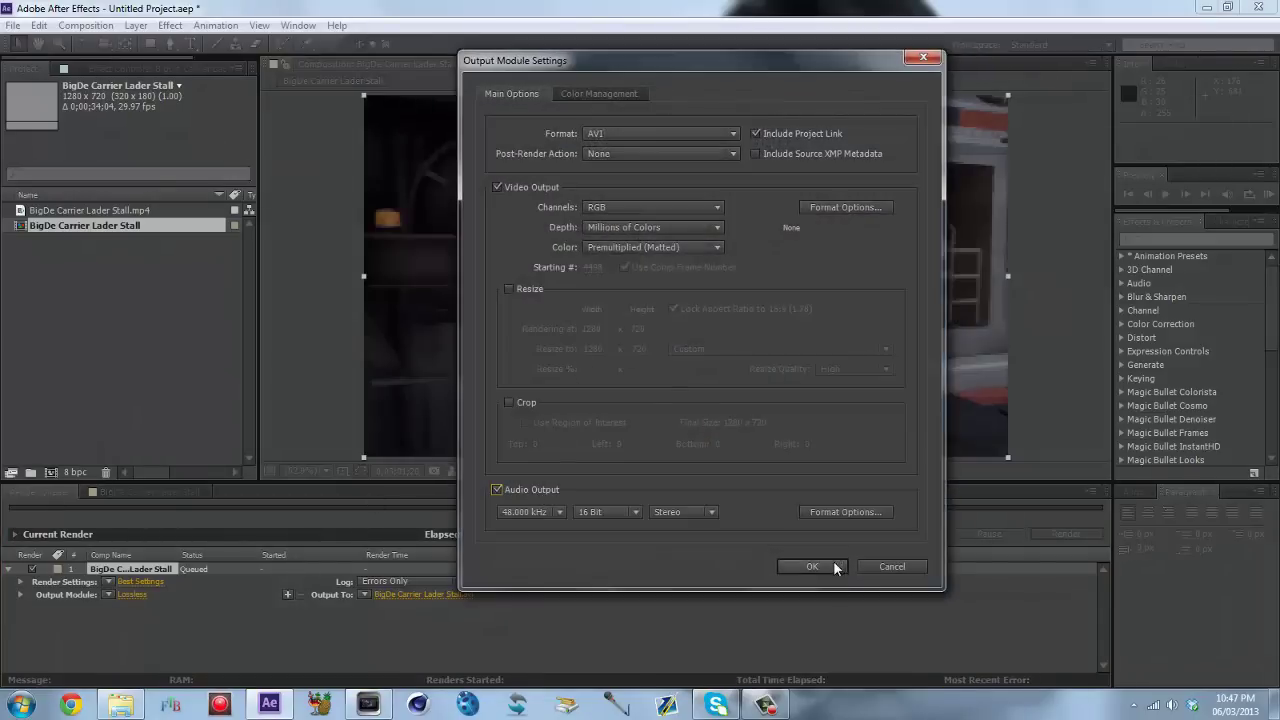
click(809, 575)
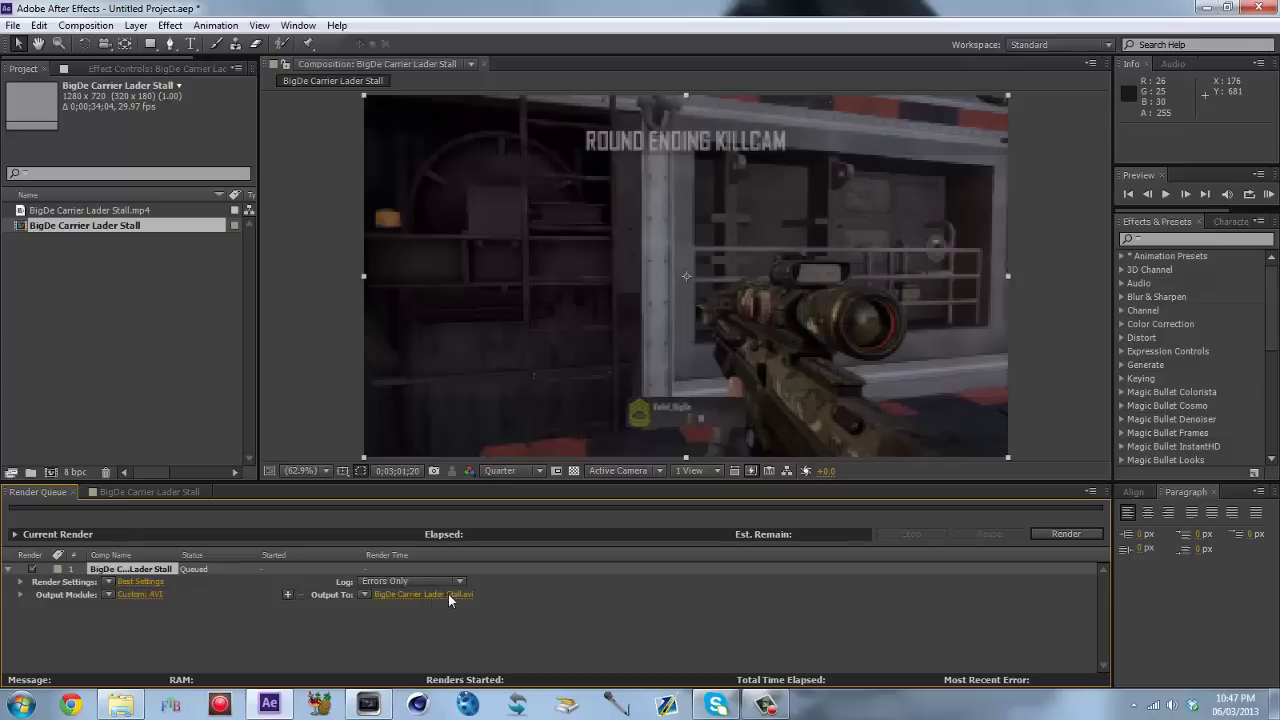
Start the render, stop it, and delete both items from the Render Queue
click(1100, 538)
key(Caps_Lock)
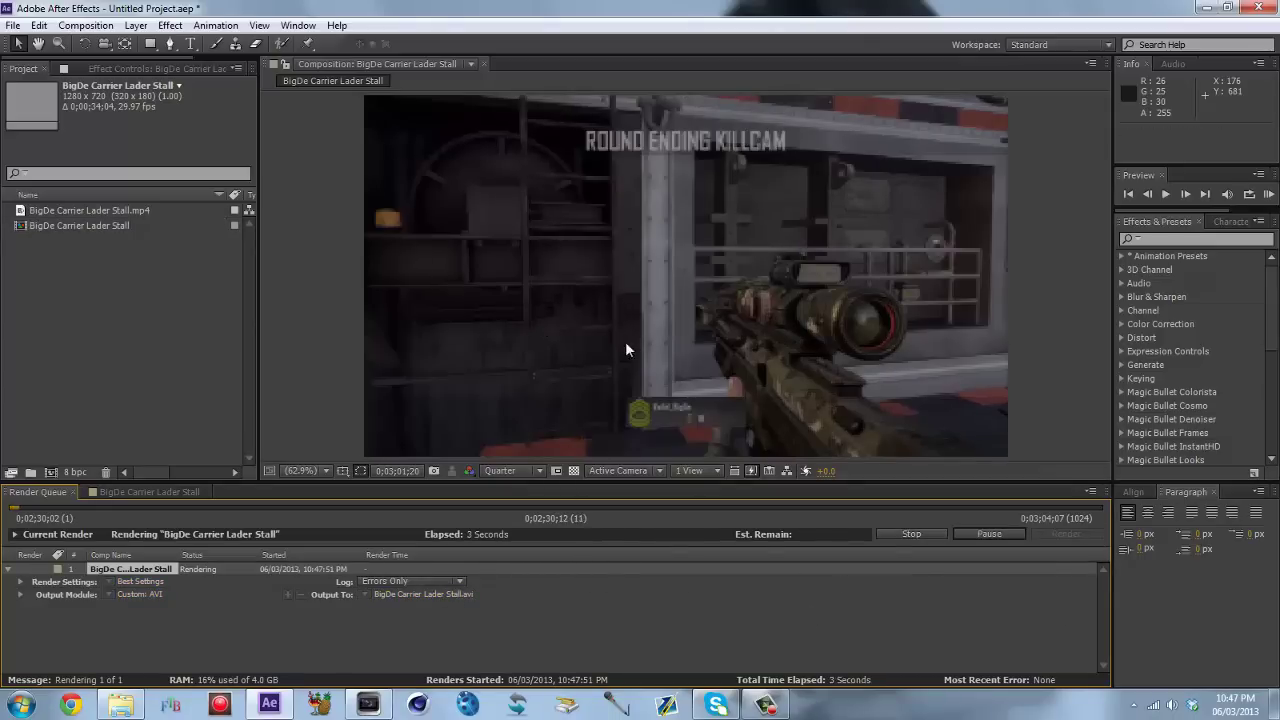
key(Caps_Lock)
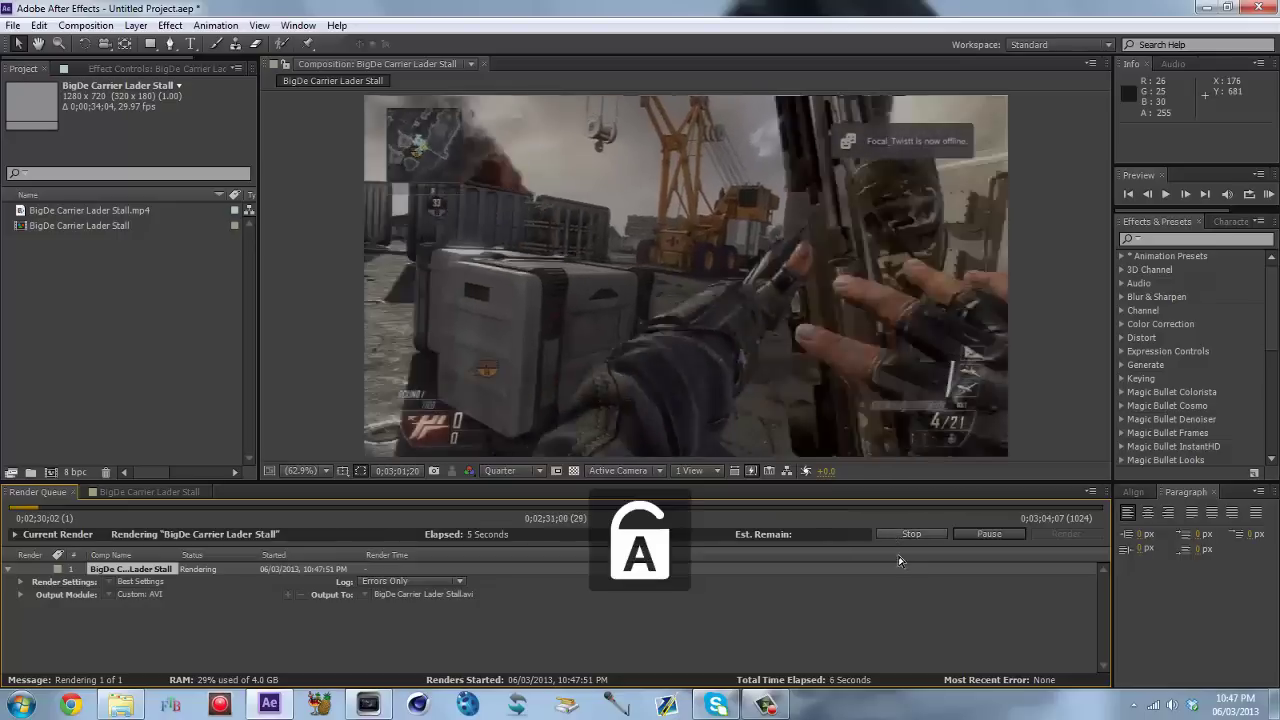
click(911, 535)
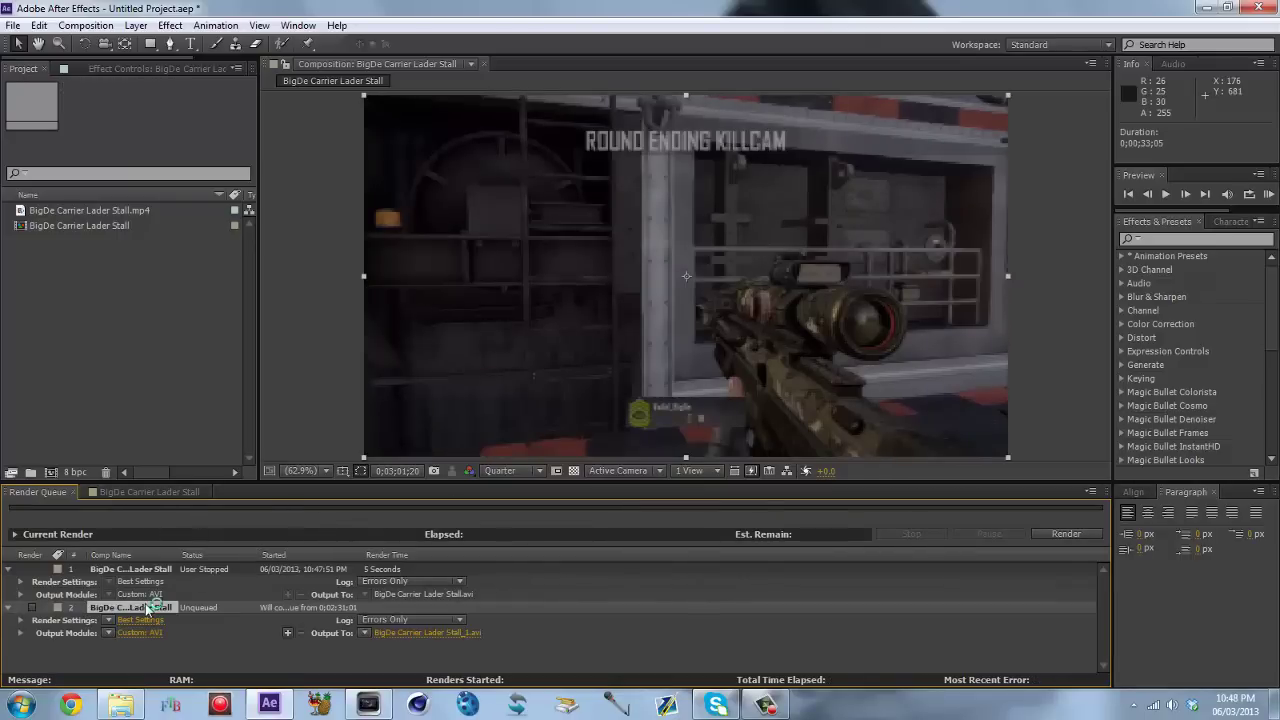
key(Delete)
click(150, 569)
key(Delete)
Re-add the composition to the Render Queue as BigDe Carrier Lader Stall_1.avi and close the viewer
click(150, 492)
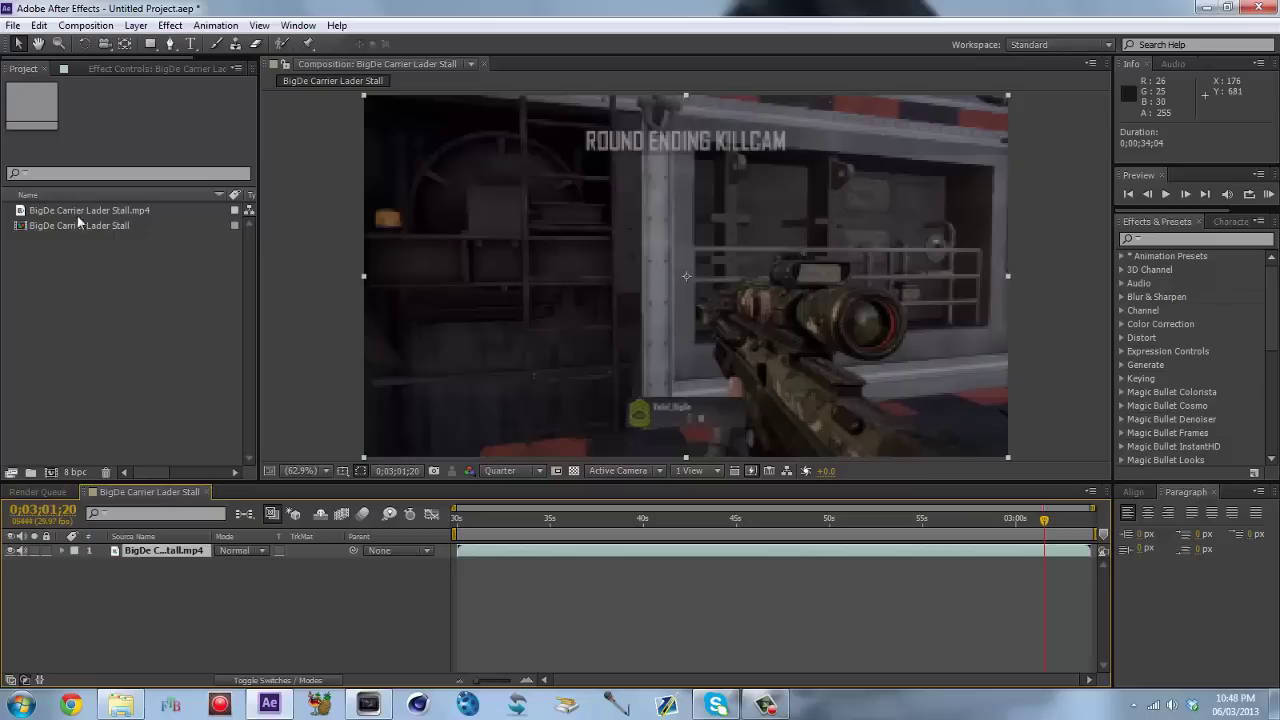
click(108, 24)
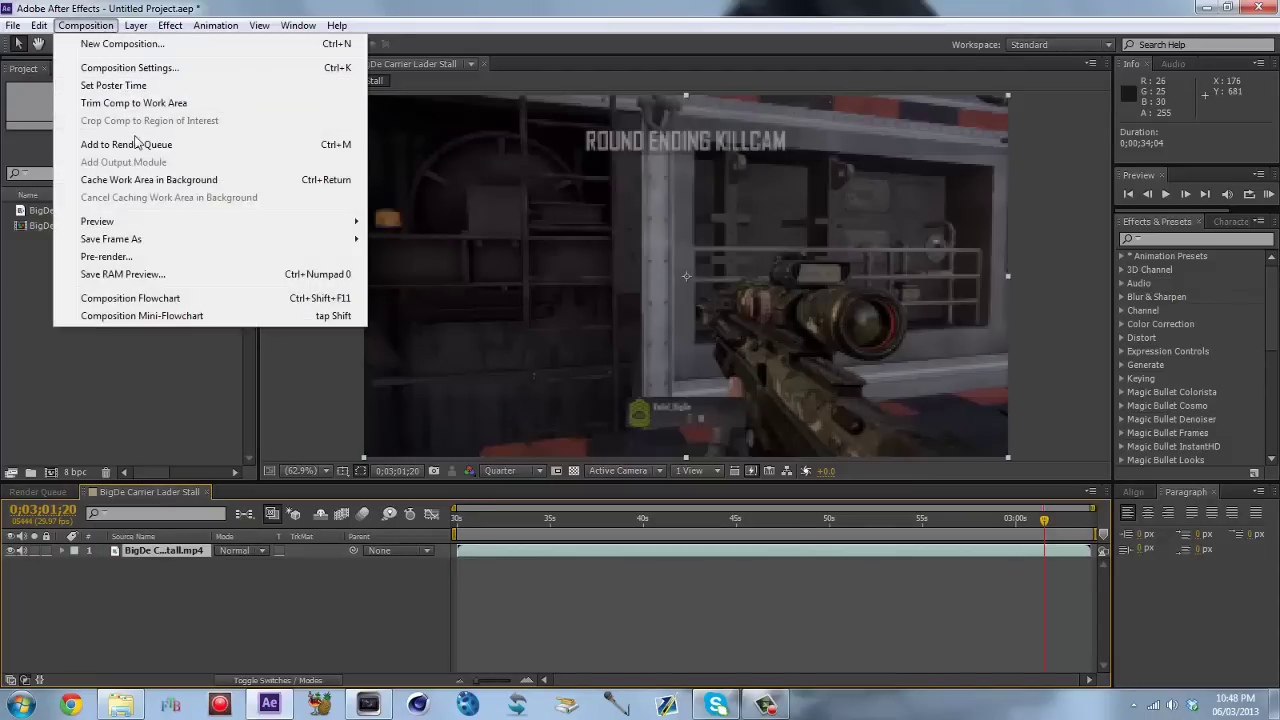
click(137, 144)
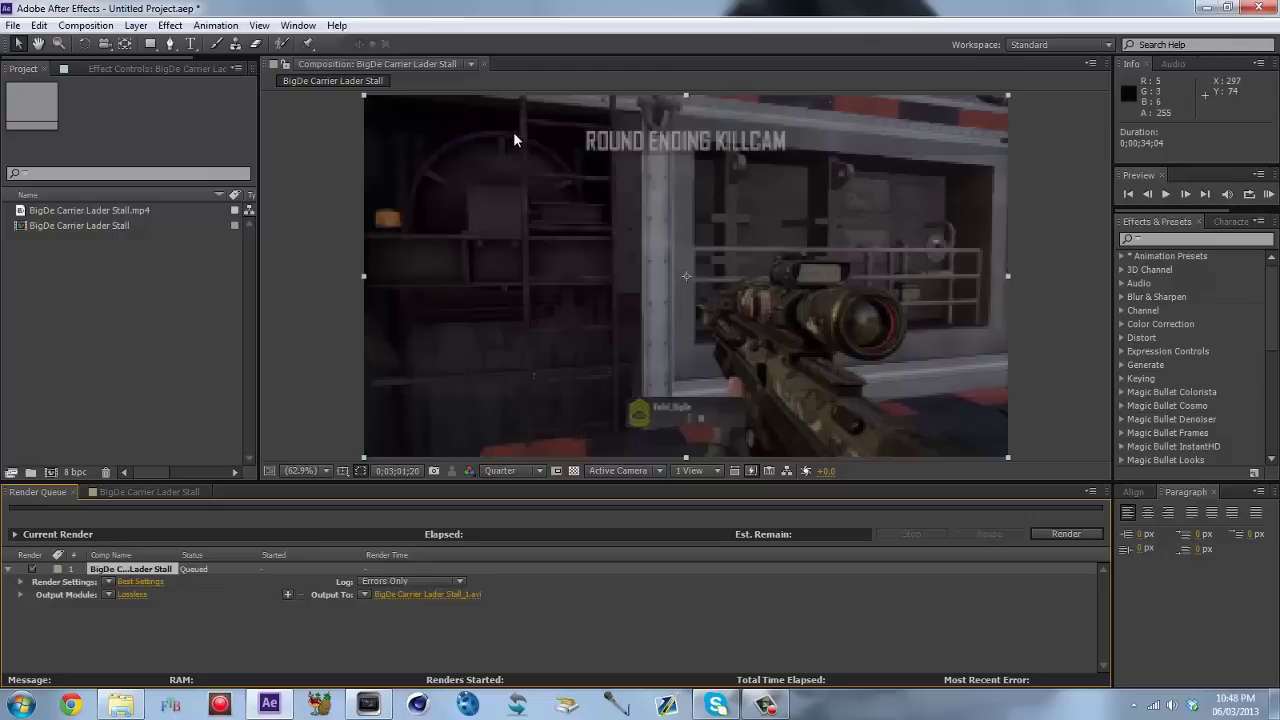
click(485, 63)
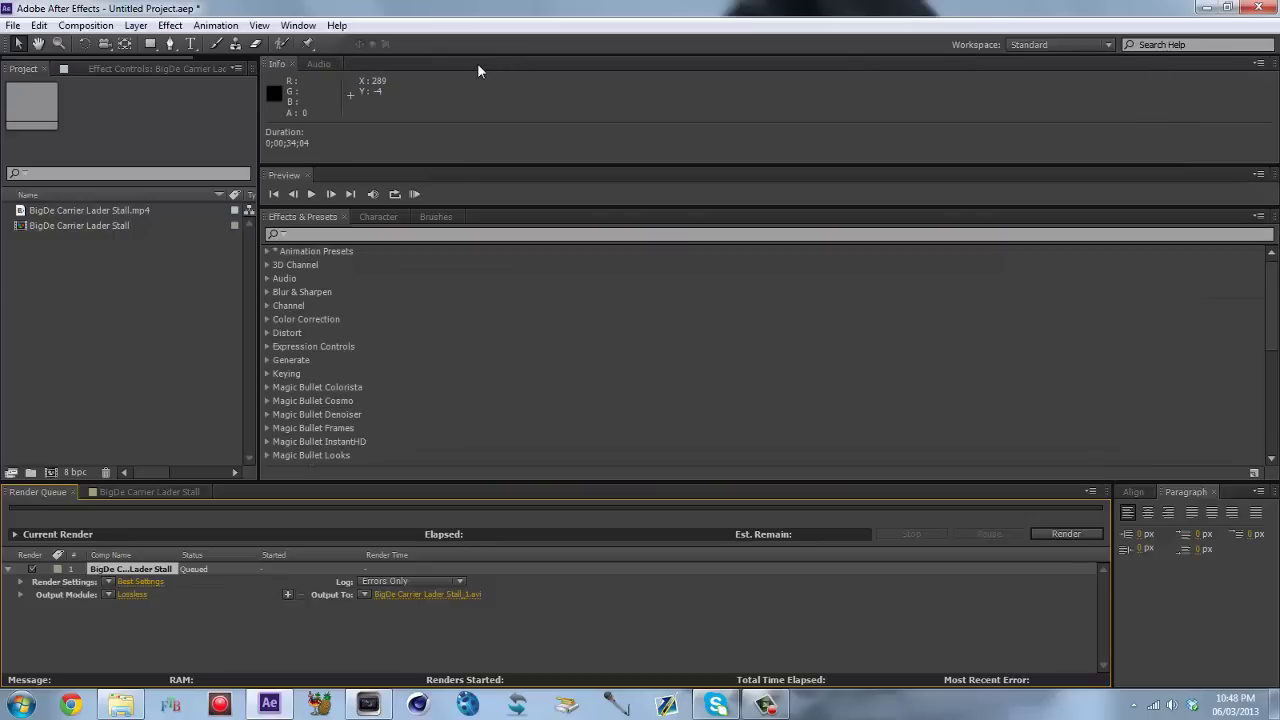
Render BigDe Carrier Lader Stall_1.avi until its status reads Done after 4 min 27 s
click(1055, 535)
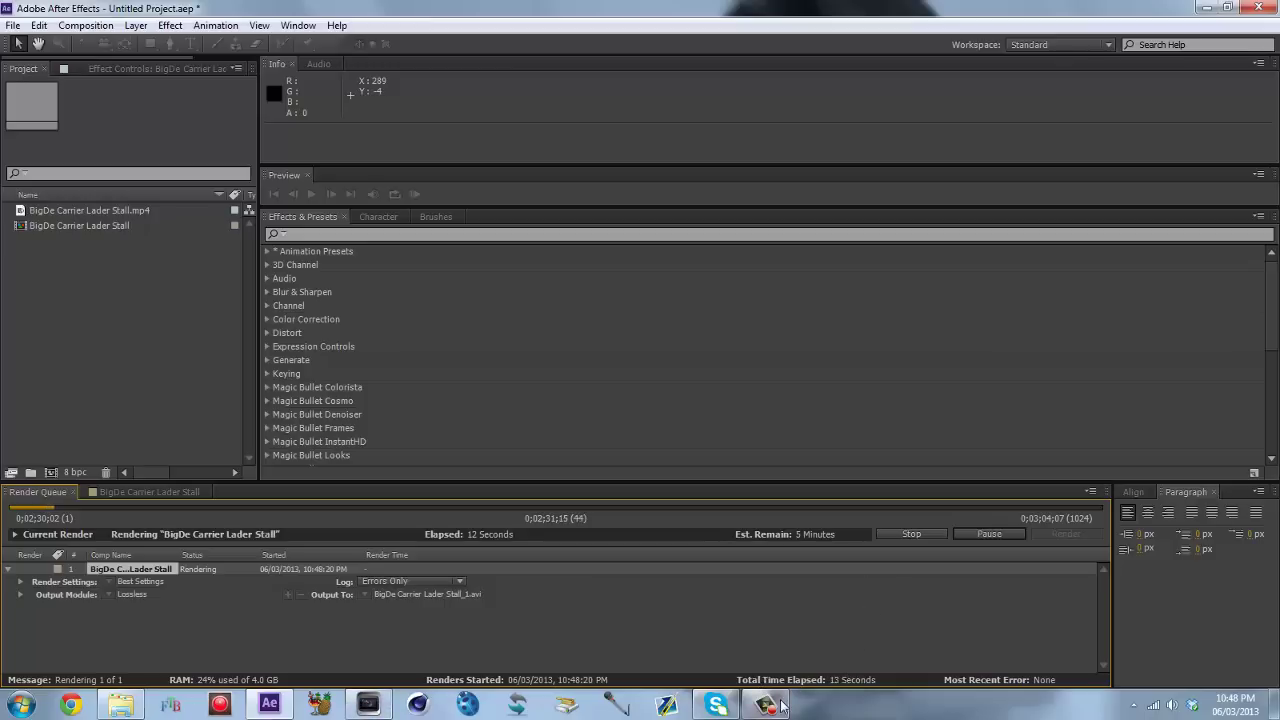
mouse_move(779, 710)
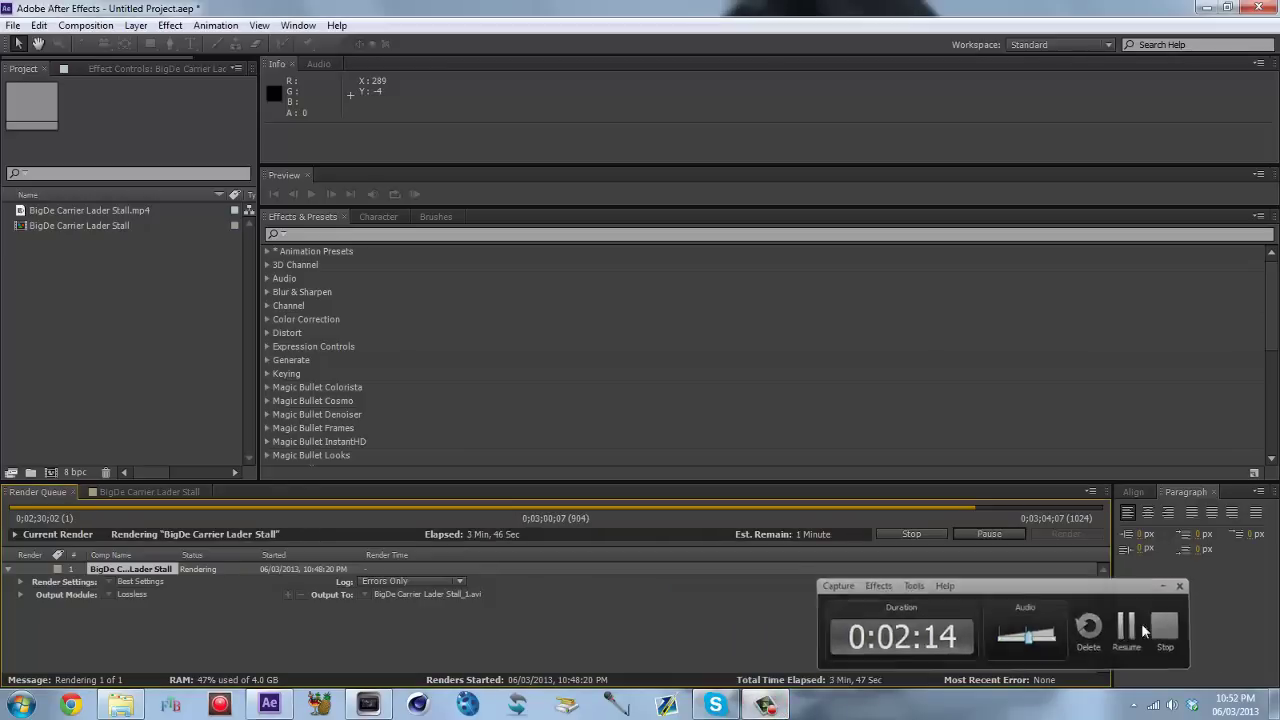
click(1141, 623)
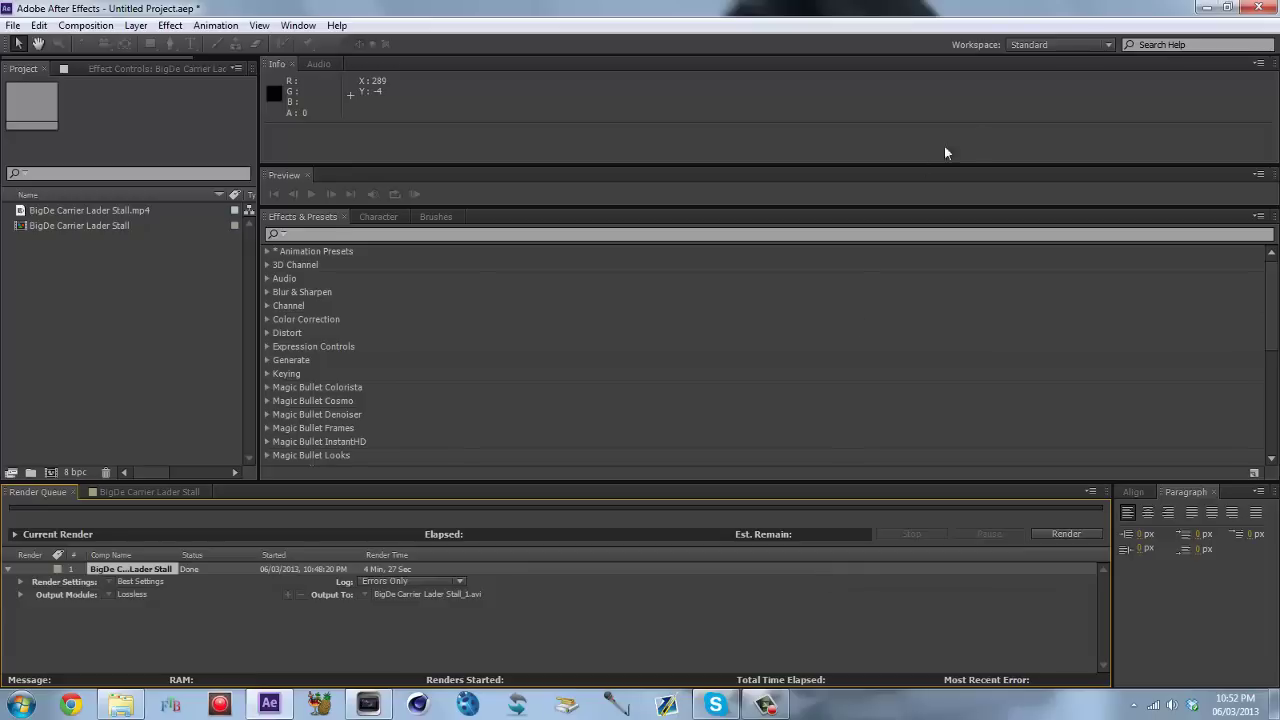
click(269, 704)
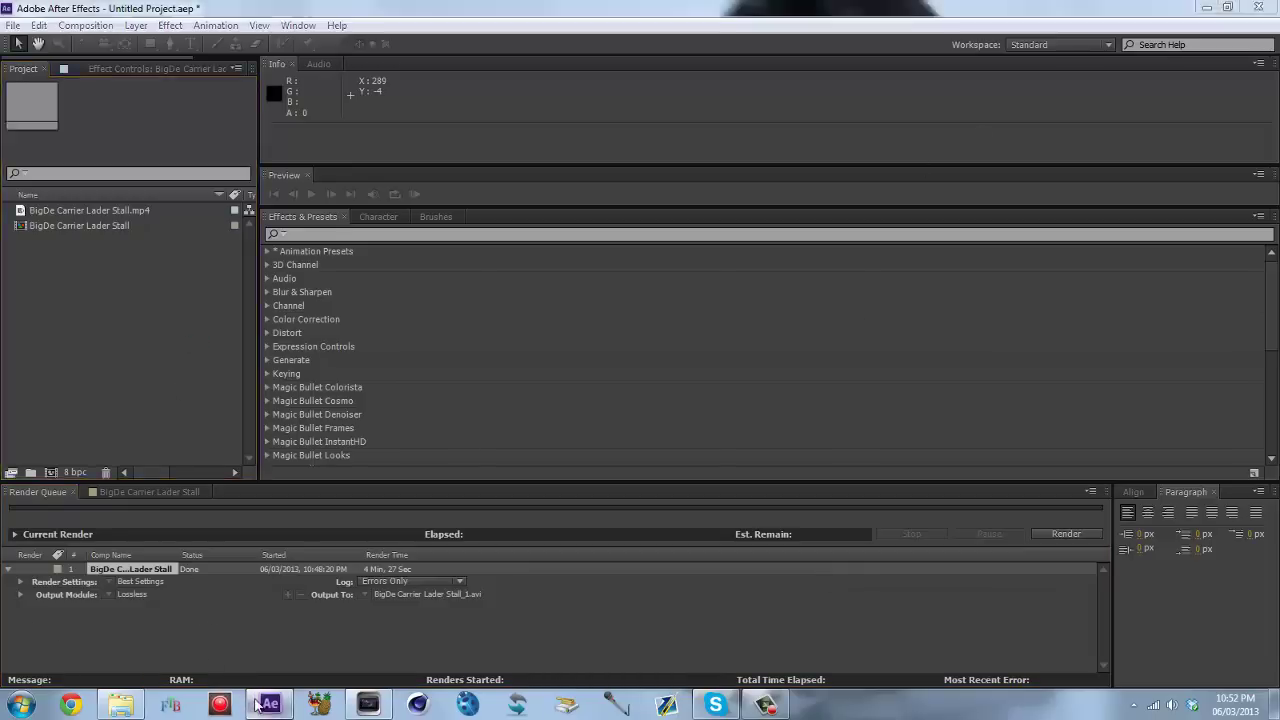
Drag the fully rendered AVI from the desktop onto the Vegas Pro taskbar icon
click(152, 120)
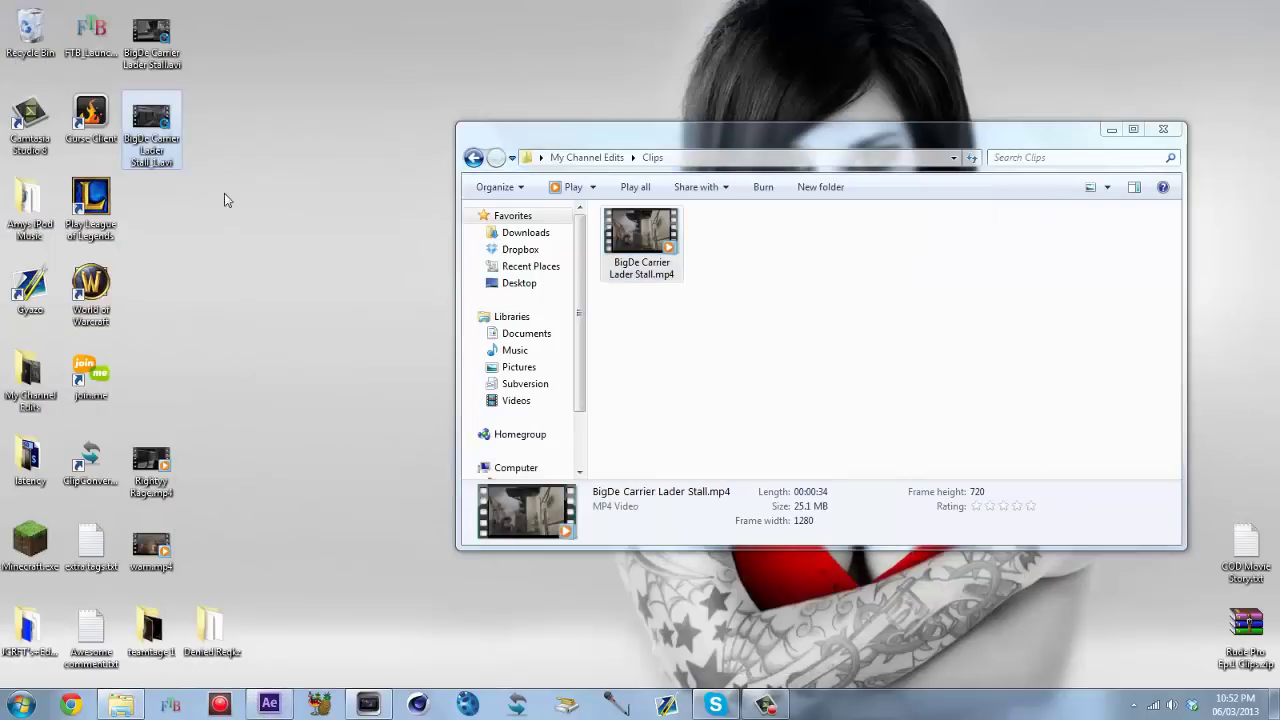
click(153, 68)
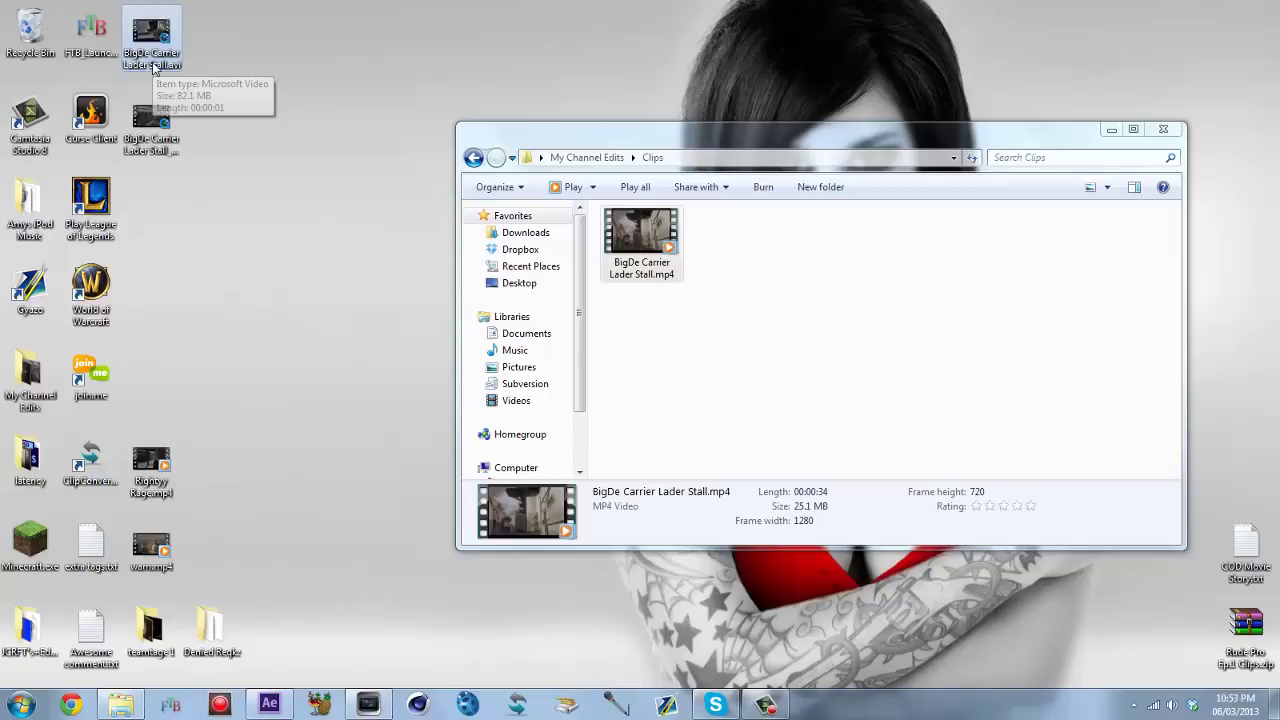
click(156, 148)
drag(158, 158, 372, 706)
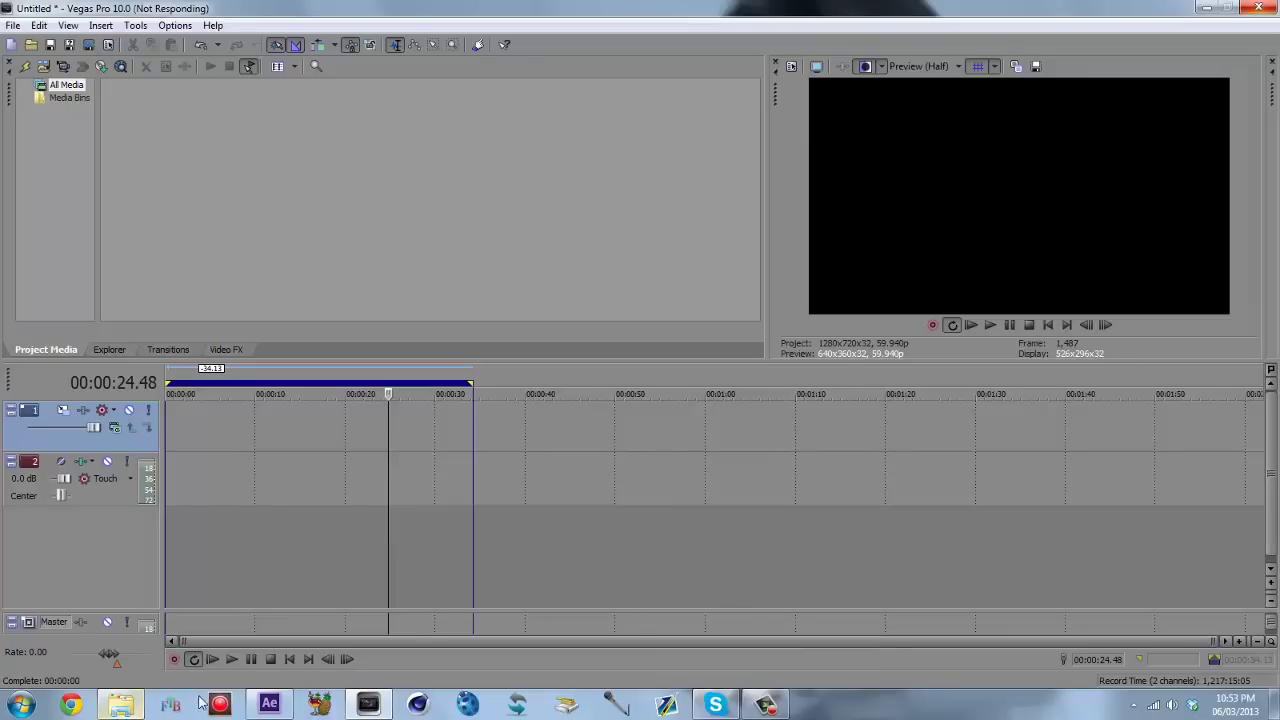
mouse_move(270, 706)
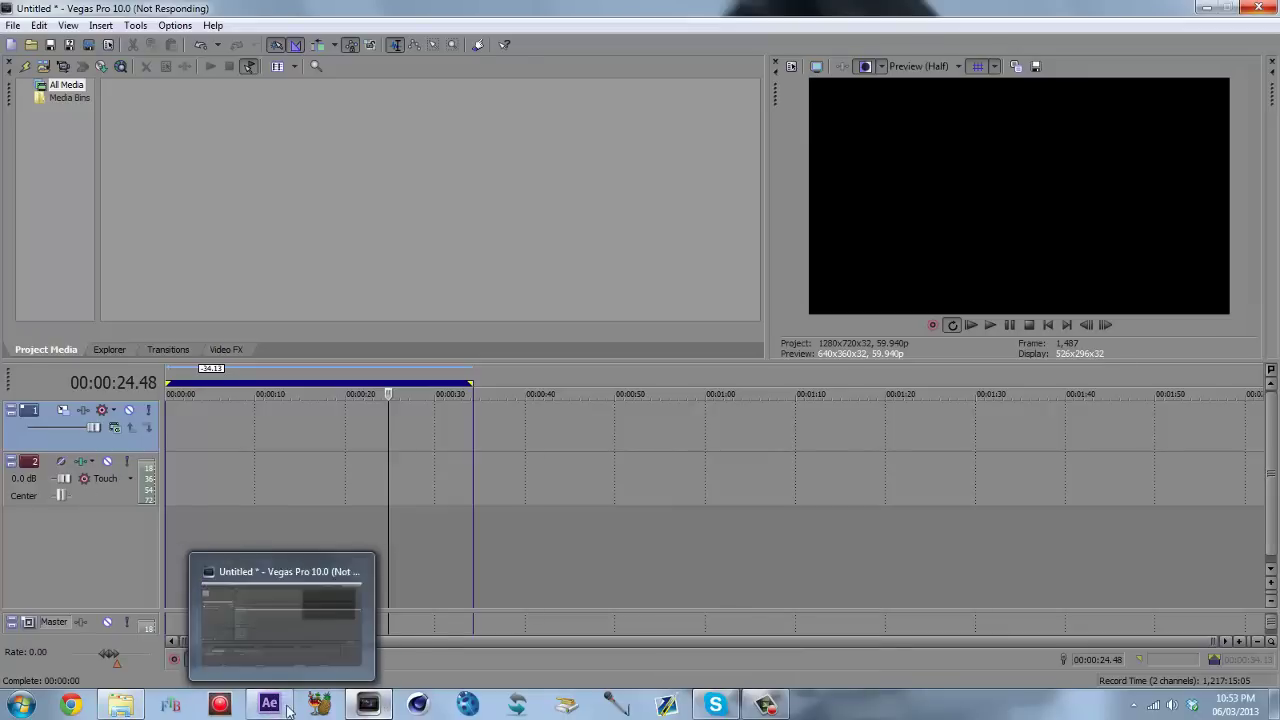
click(269, 704)
Drag BigDe Carrier Lader Stall_1.avi (2.63 GB) from the Desktop folder into the After Effects Project panel
click(135, 710)
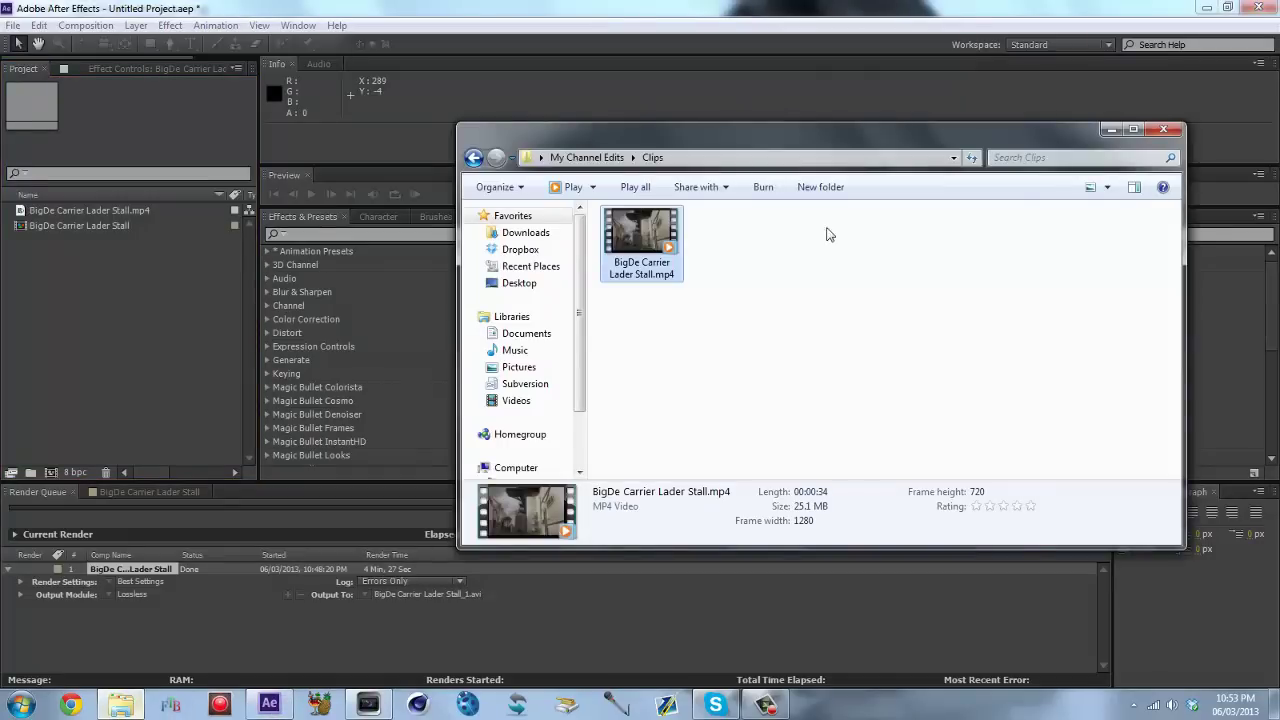
click(519, 283)
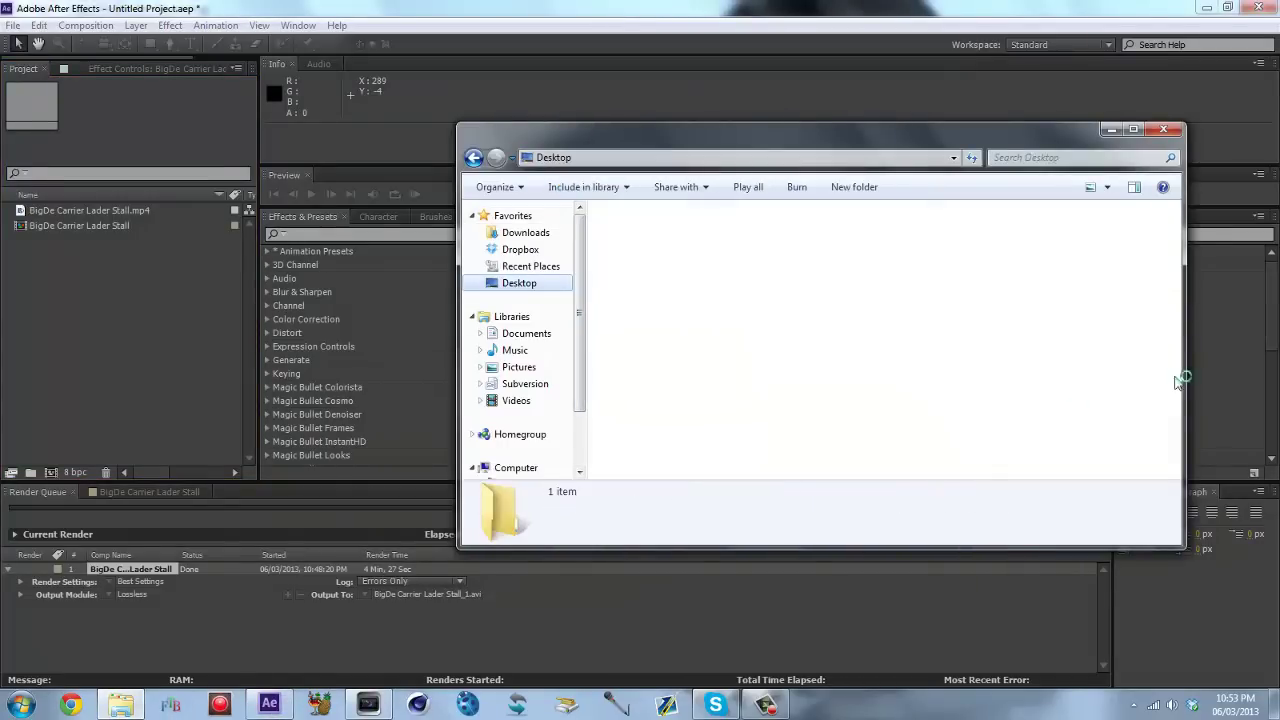
scroll(1010, 280, down, 5)
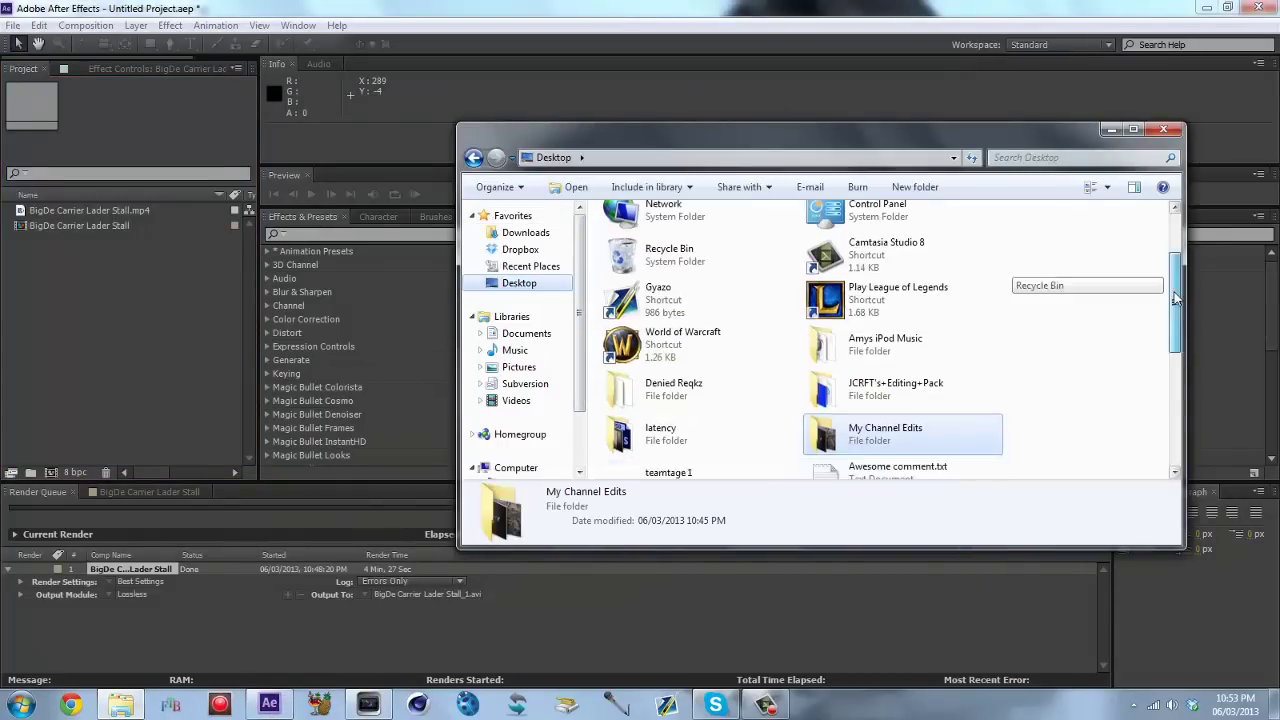
drag(898, 332, 153, 319)
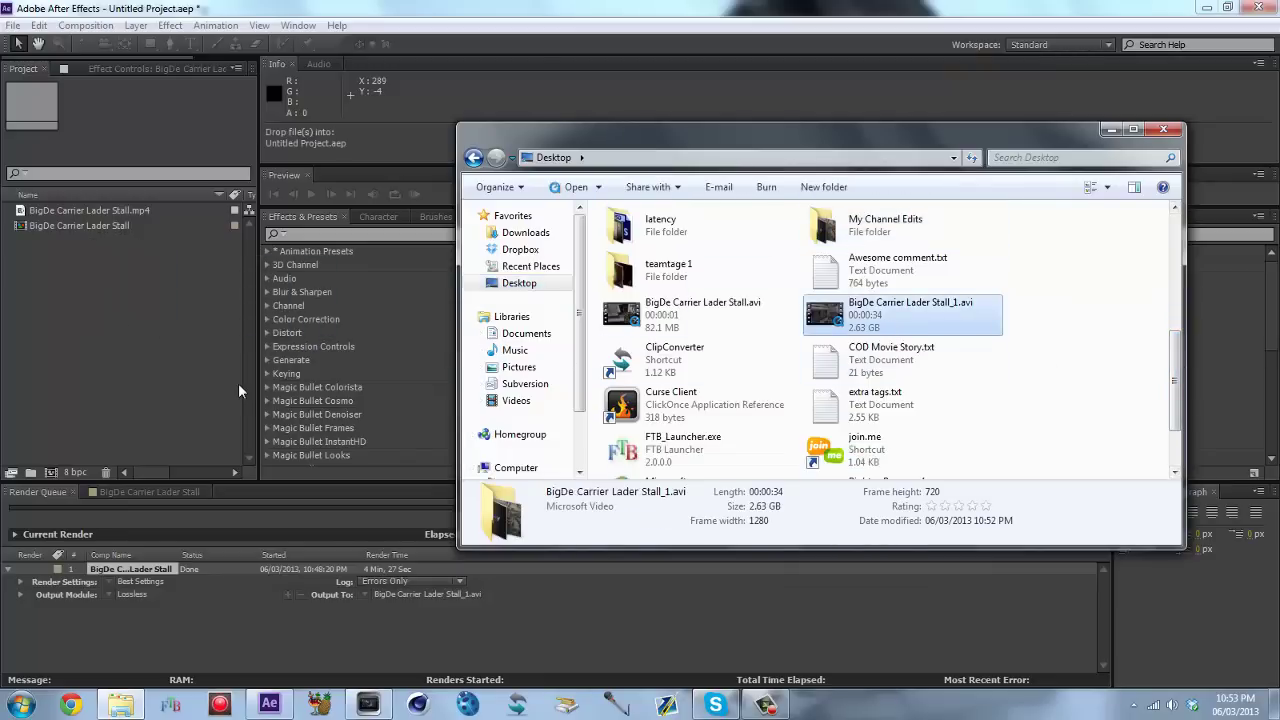
drag(238, 383, 238, 383)
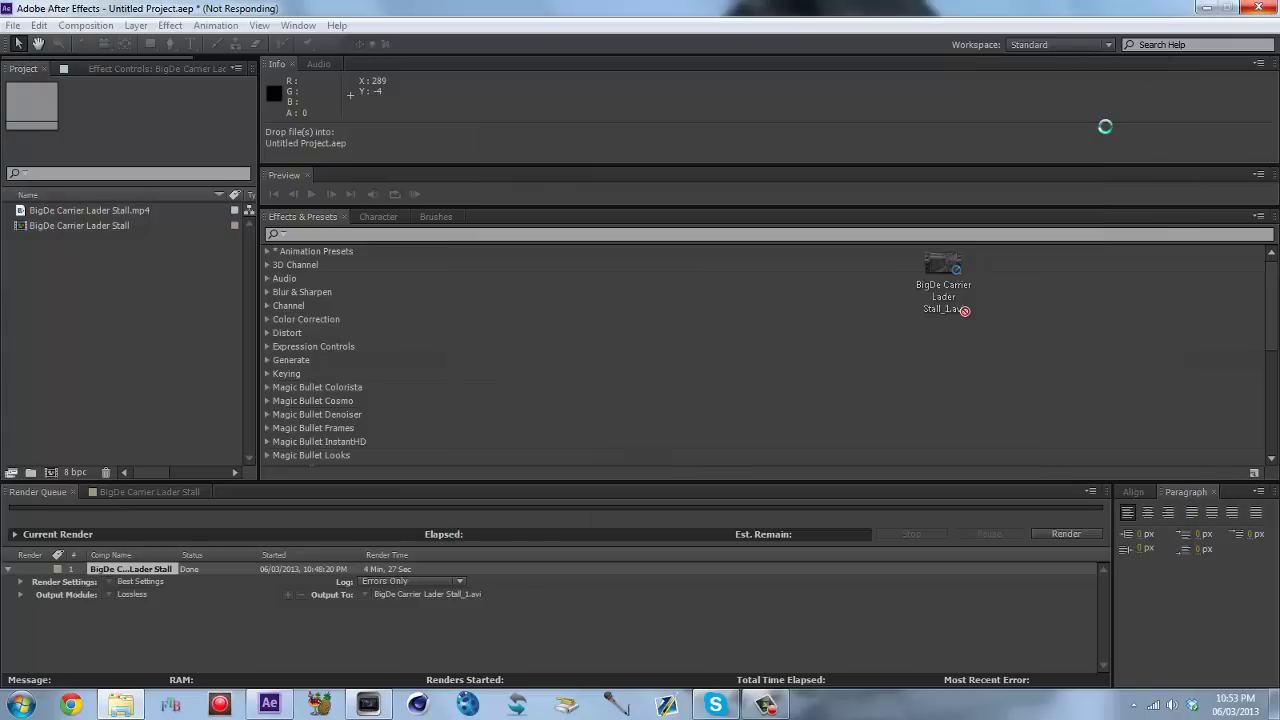
right_click(418, 704)
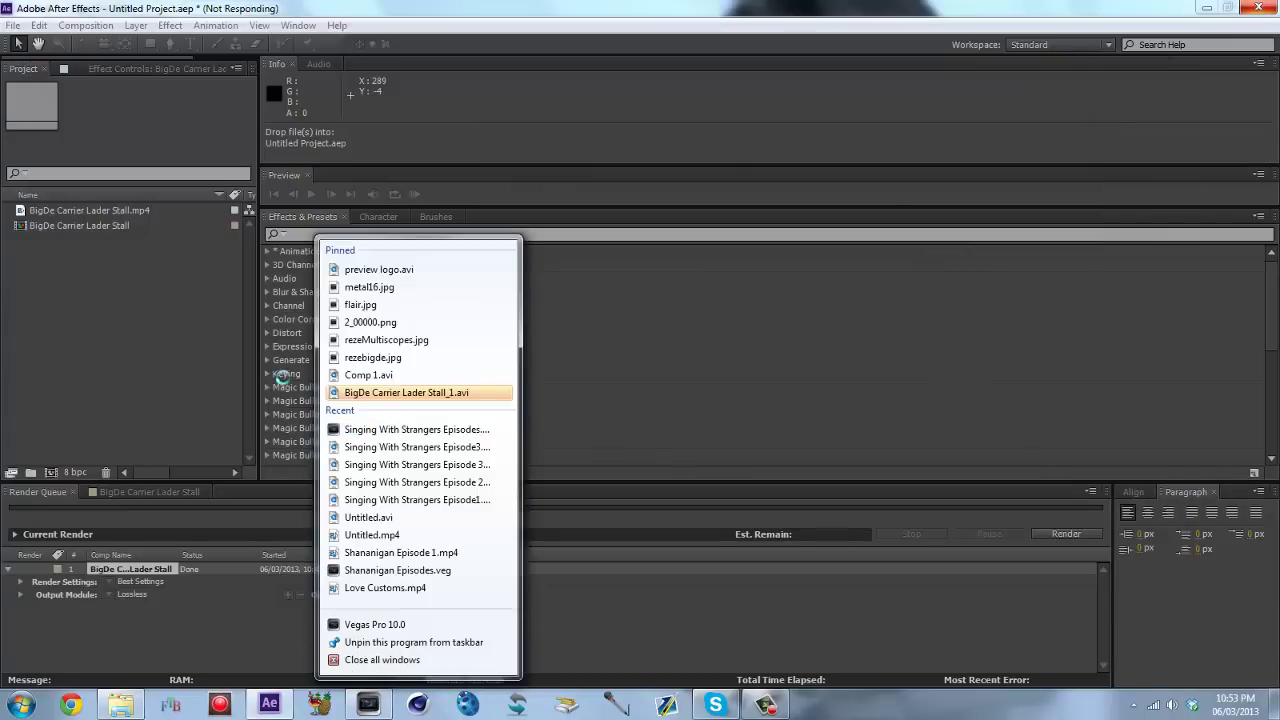
click(382, 659)
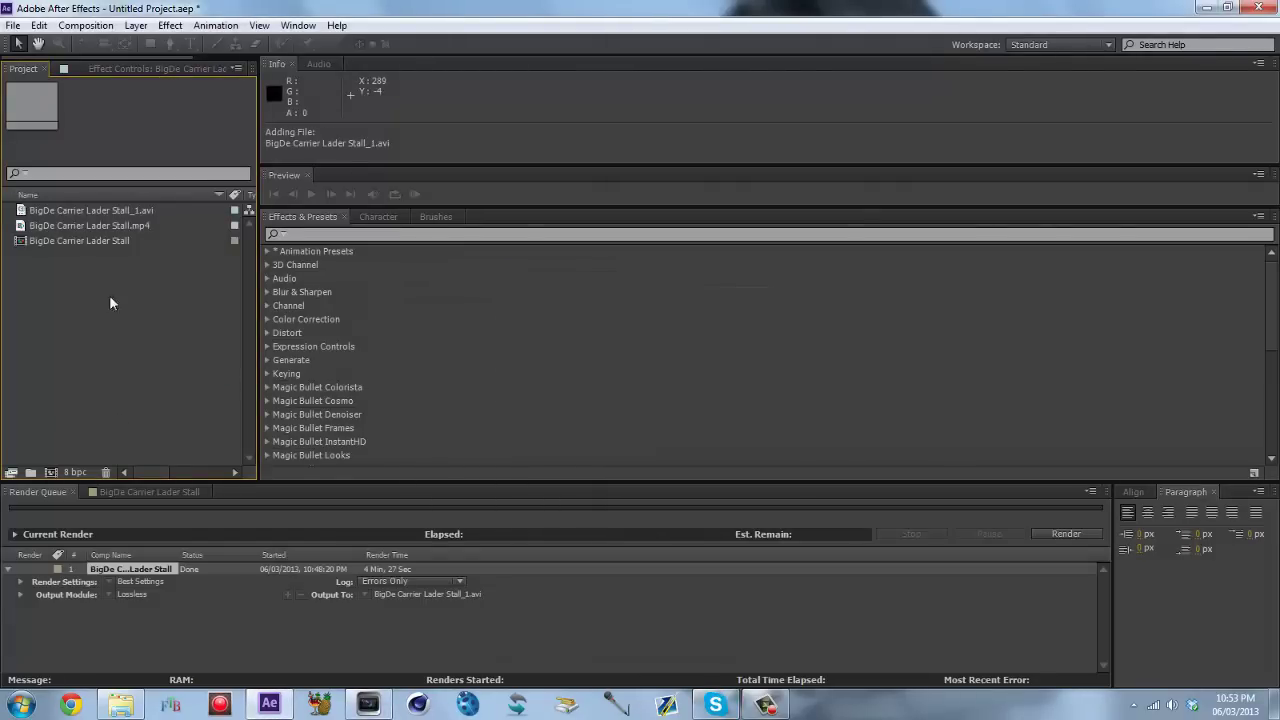
Compare the footage details of the _1.avi and the original .mp4 in the Project panel
click(113, 212)
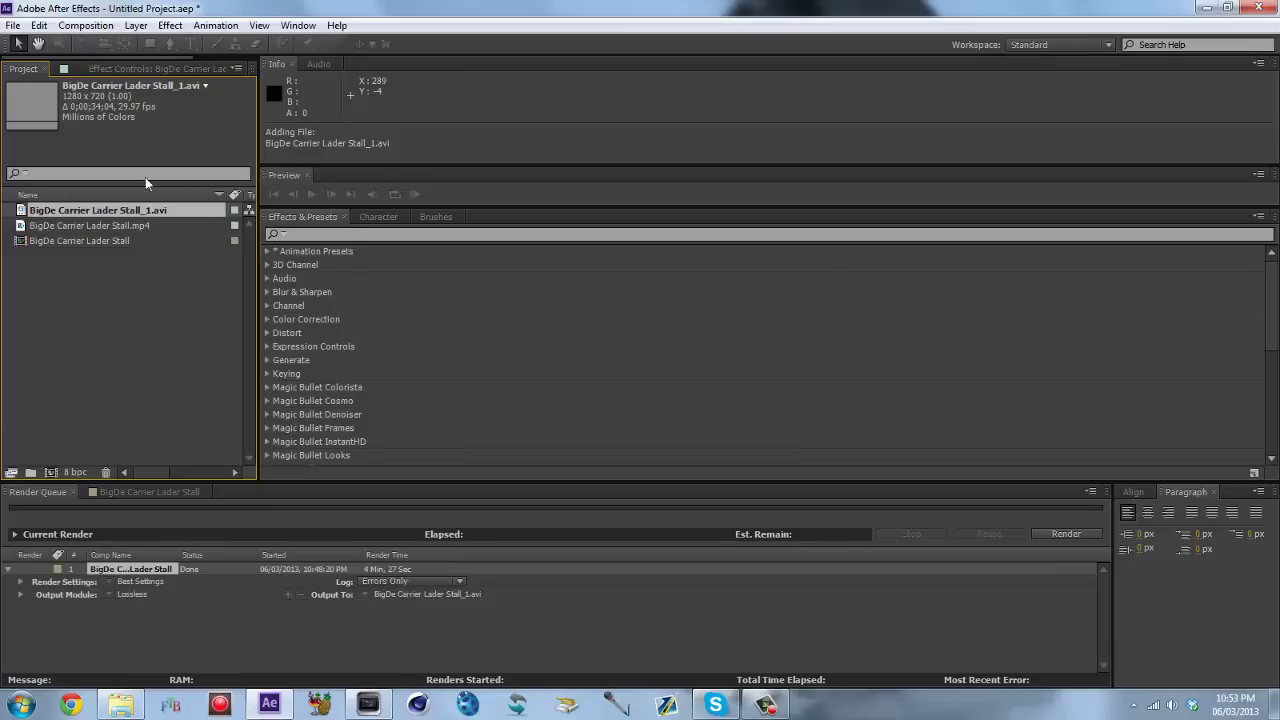
click(141, 312)
click(128, 222)
click(128, 209)
click(128, 224)
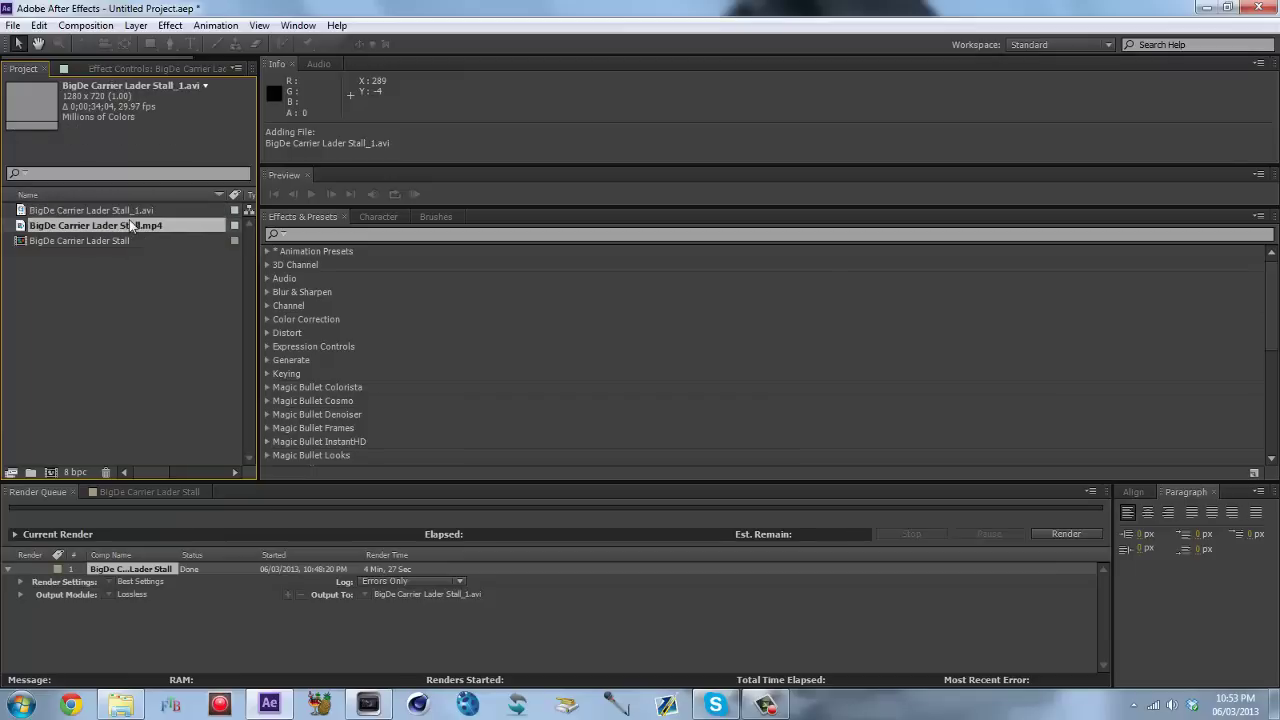
click(128, 210)
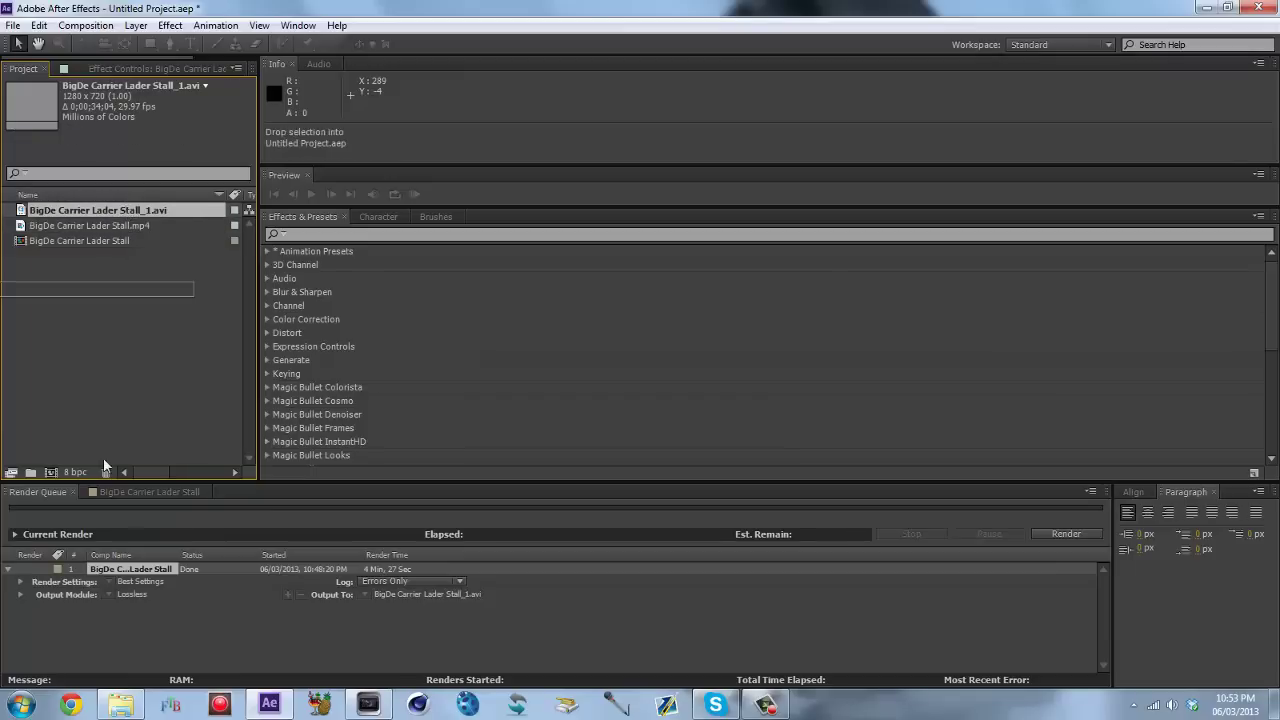
Create the BigDe Carrier Lader Stall_1 composition from the _1.avi and preview it at Full resolution
click(50, 472)
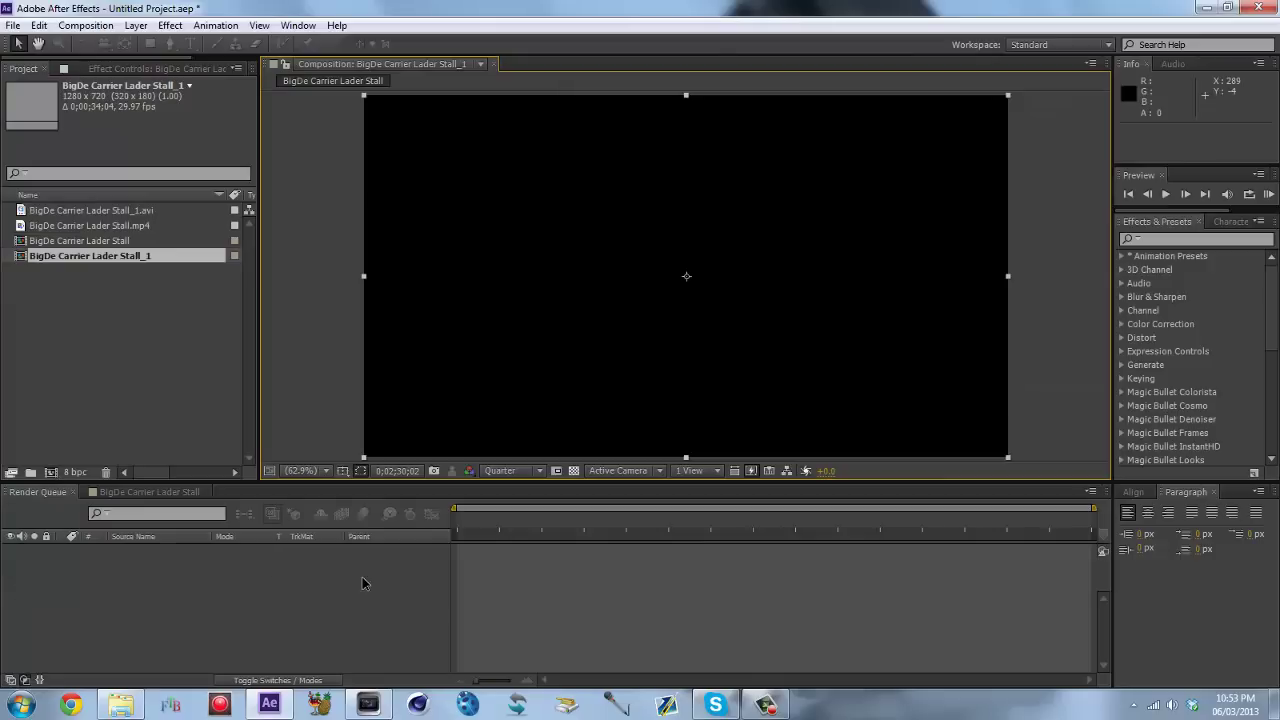
drag(506, 519, 822, 514)
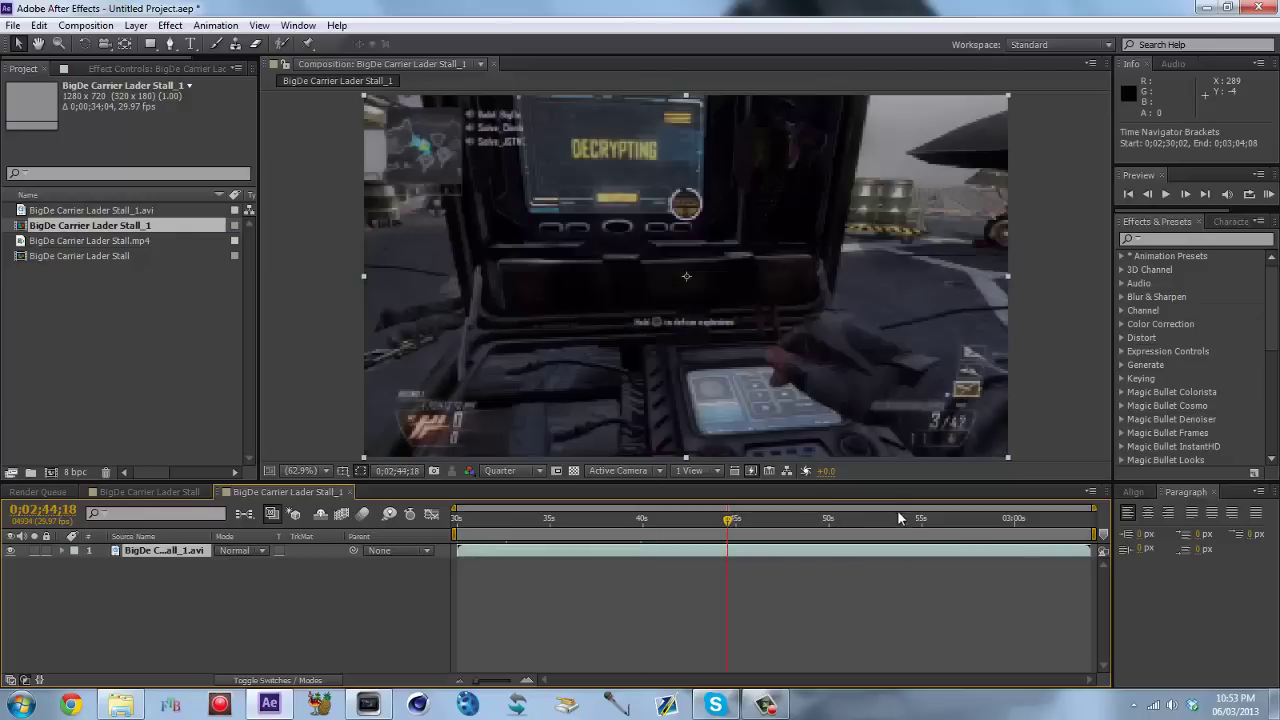
click(510, 471)
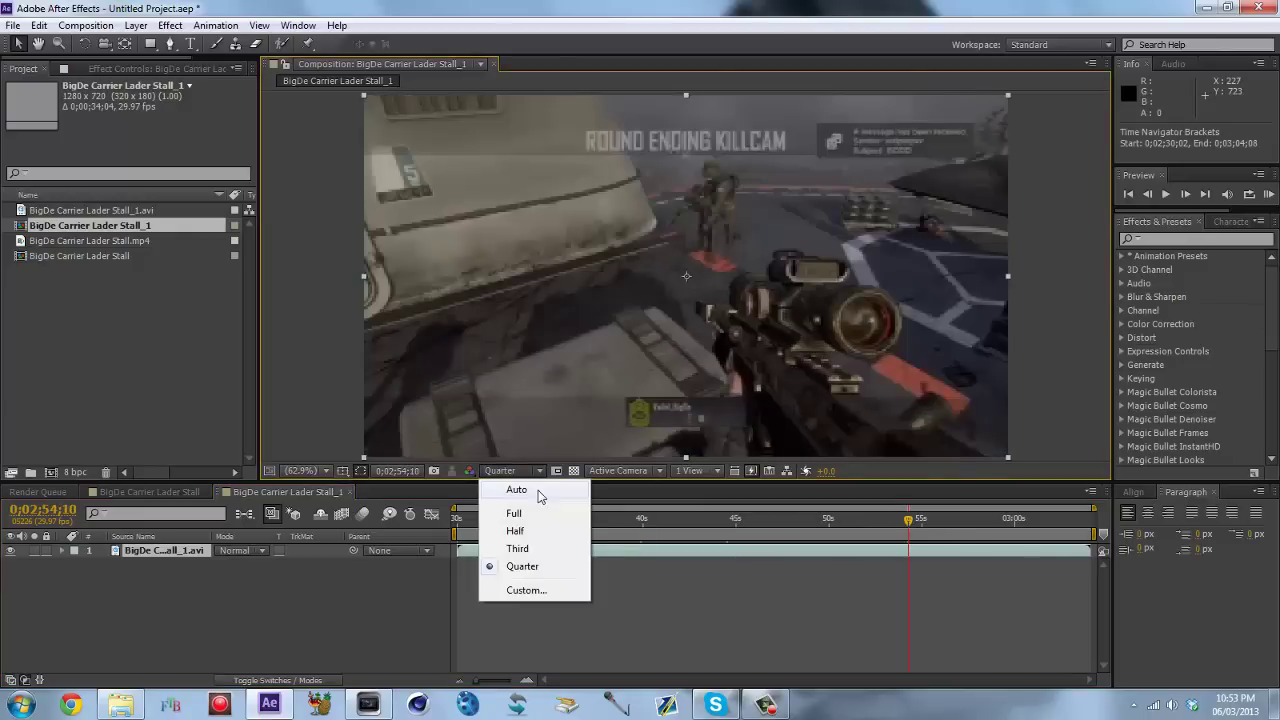
click(533, 514)
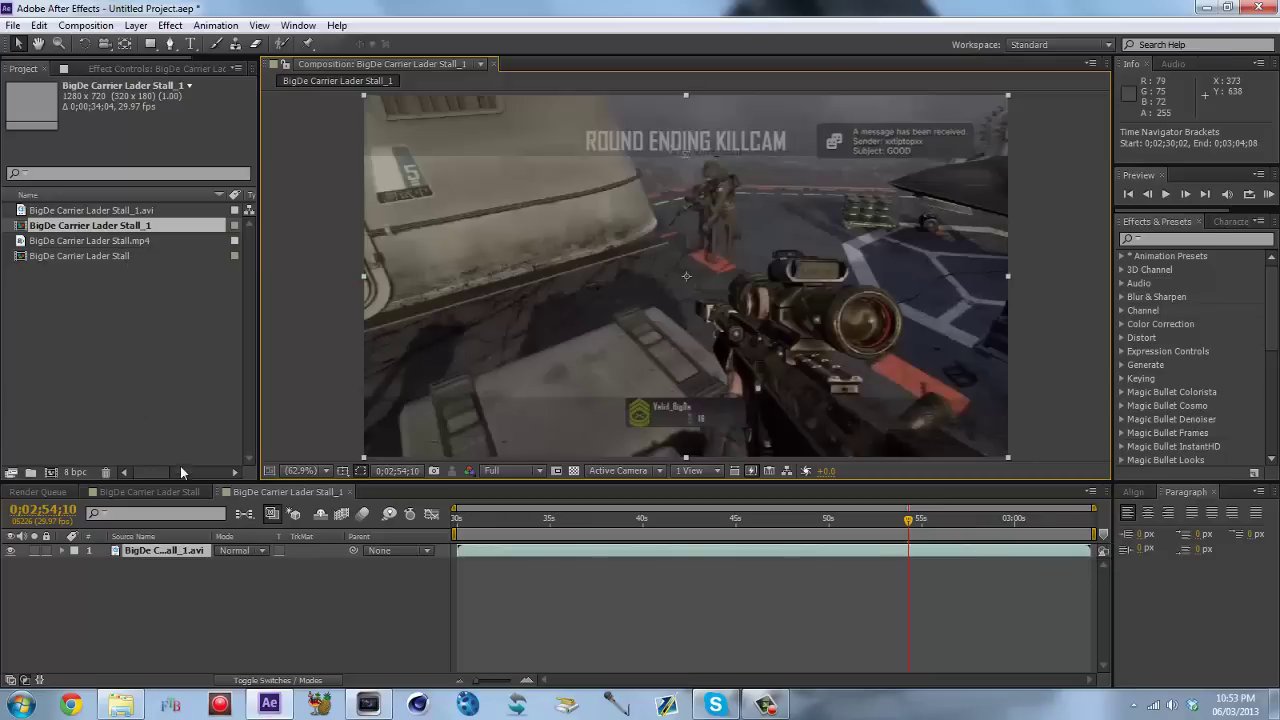
Set the original composition's preview to Full resolution and jump to 0;02;59;06
click(160, 492)
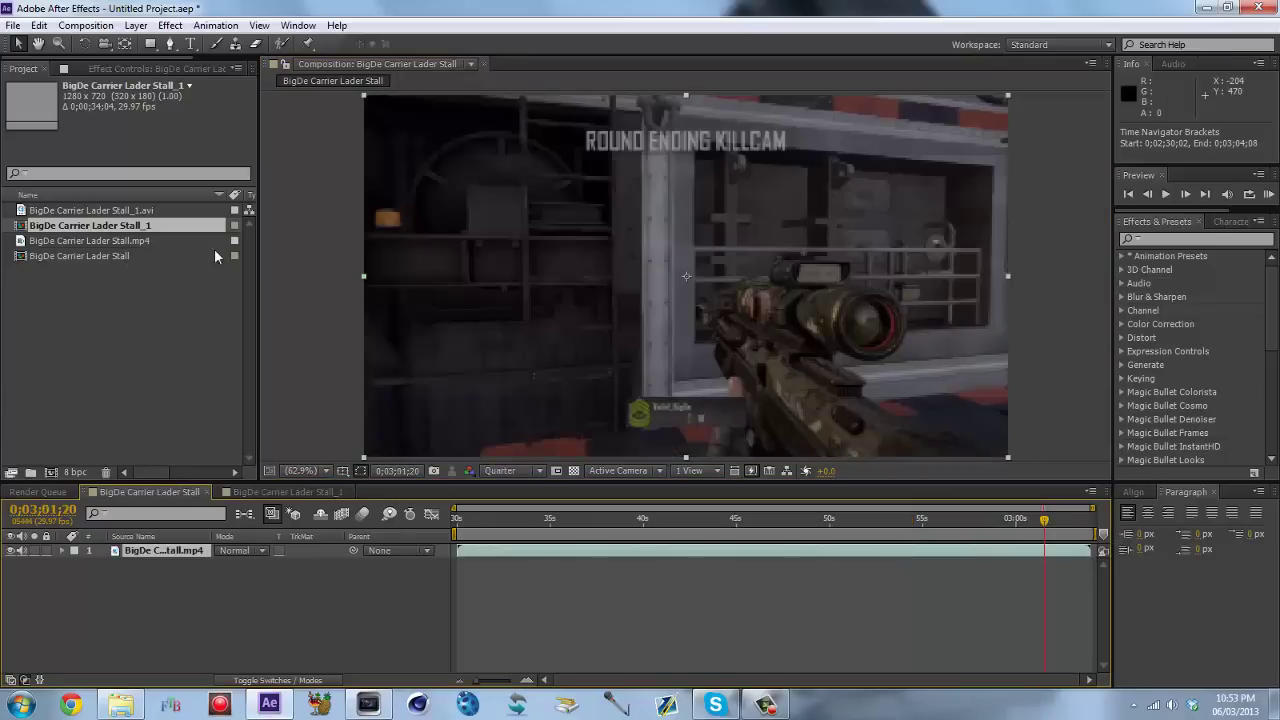
click(518, 472)
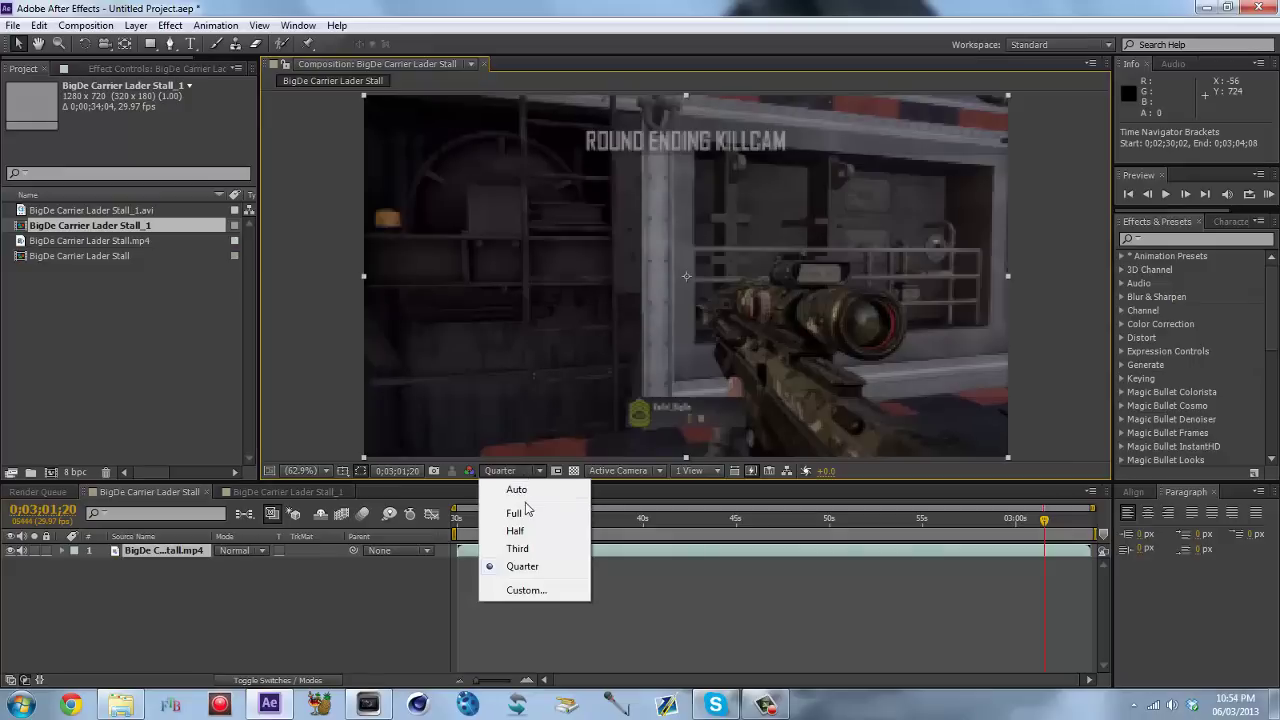
click(505, 510)
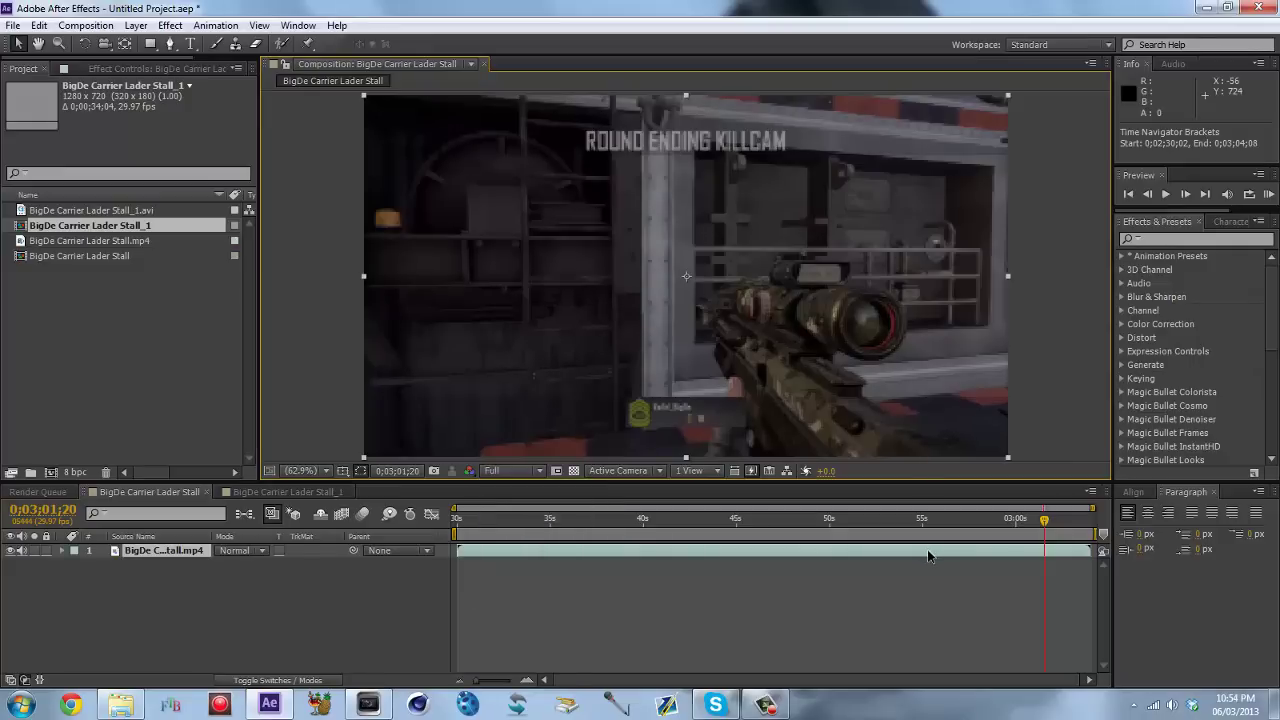
click(1001, 520)
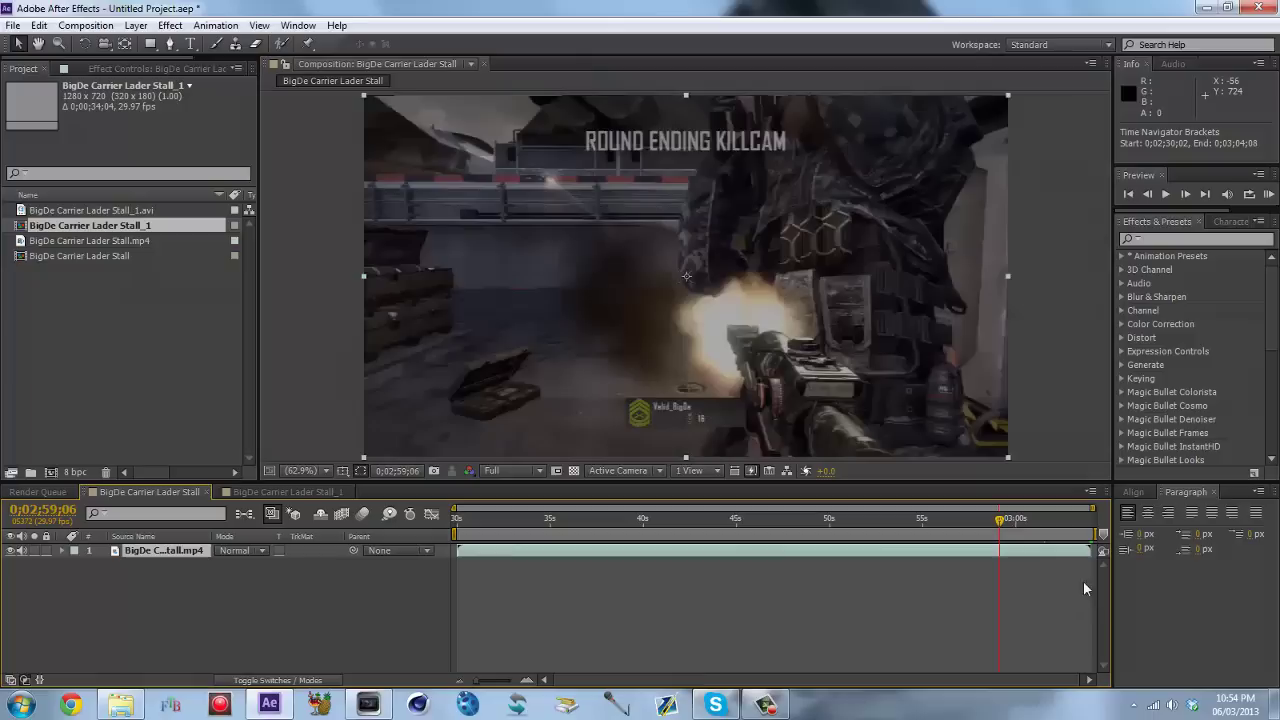
Step the _1 composition to about 0;02;59;08 and compare matching frames with the original
click(285, 492)
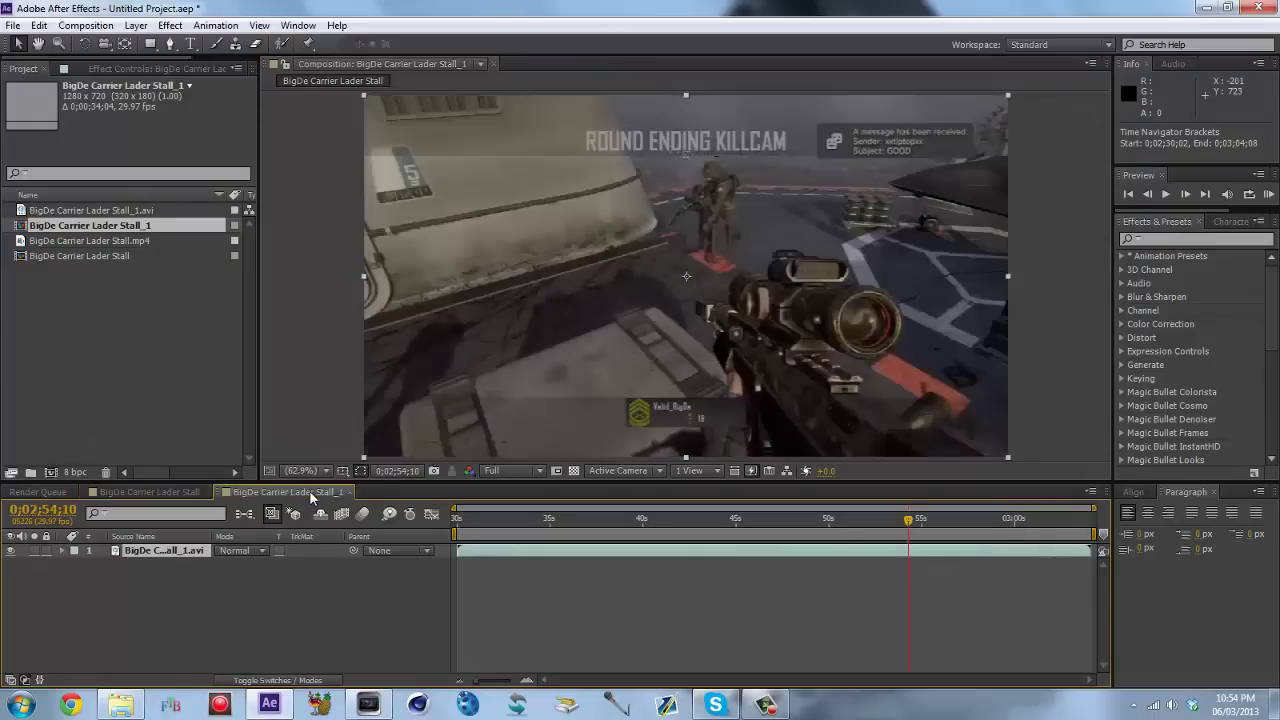
click(950, 521)
drag(971, 528, 1001, 521)
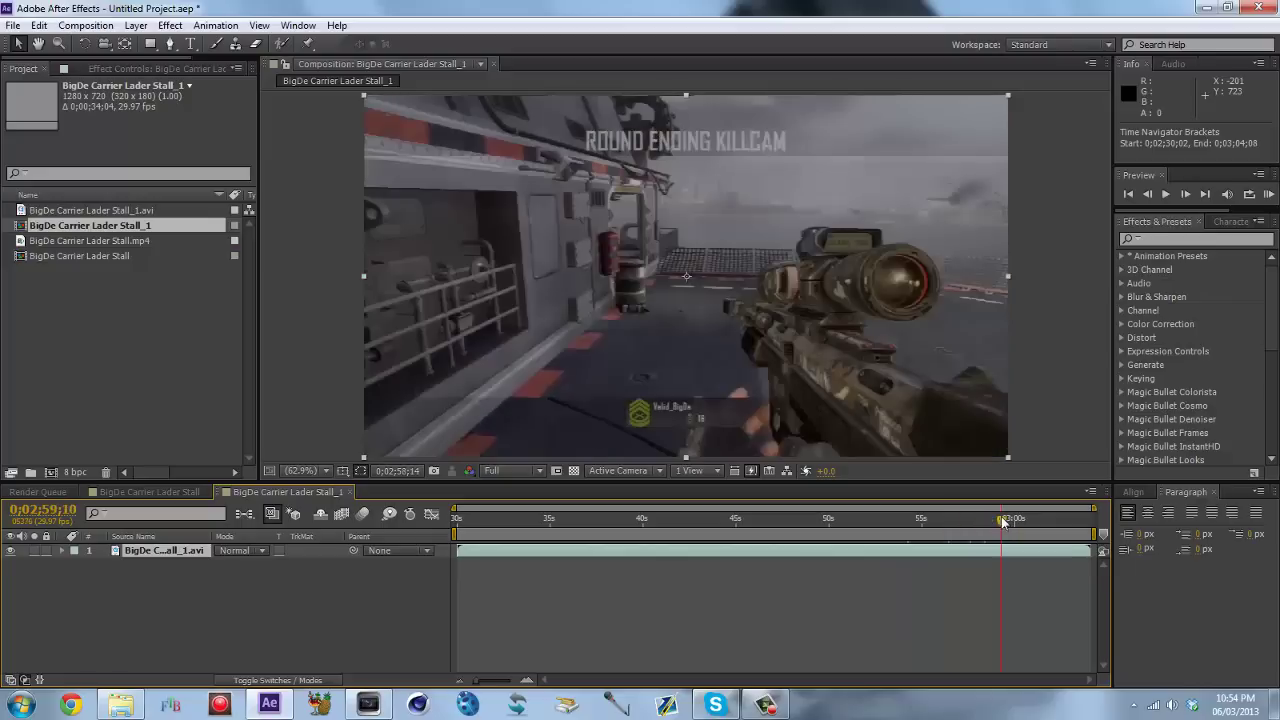
click(992, 521)
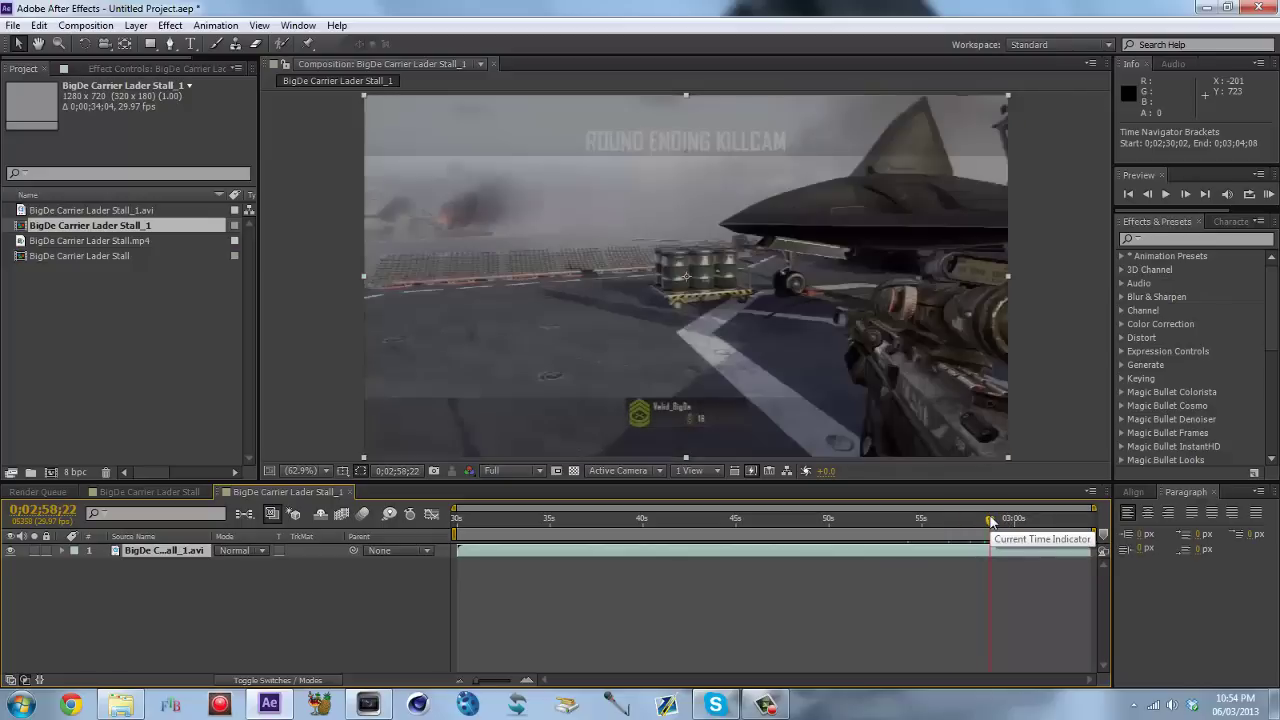
drag(995, 522, 1003, 525)
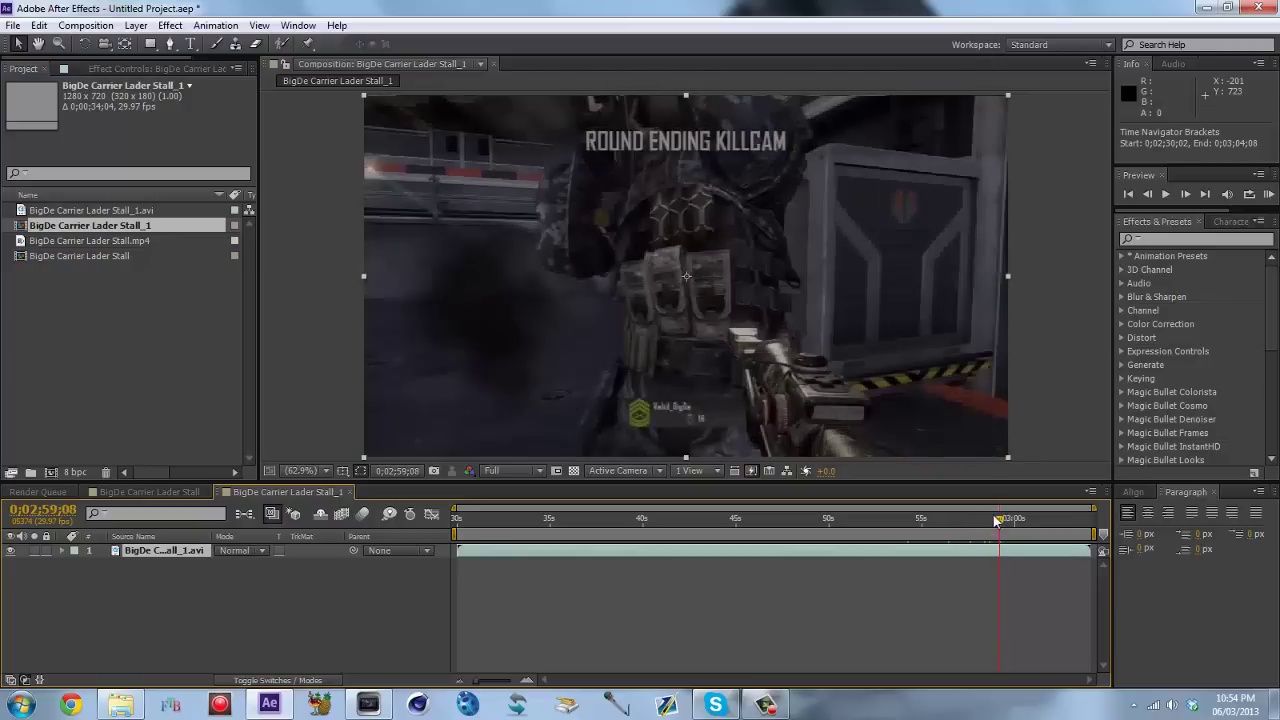
click(185, 494)
click(256, 493)
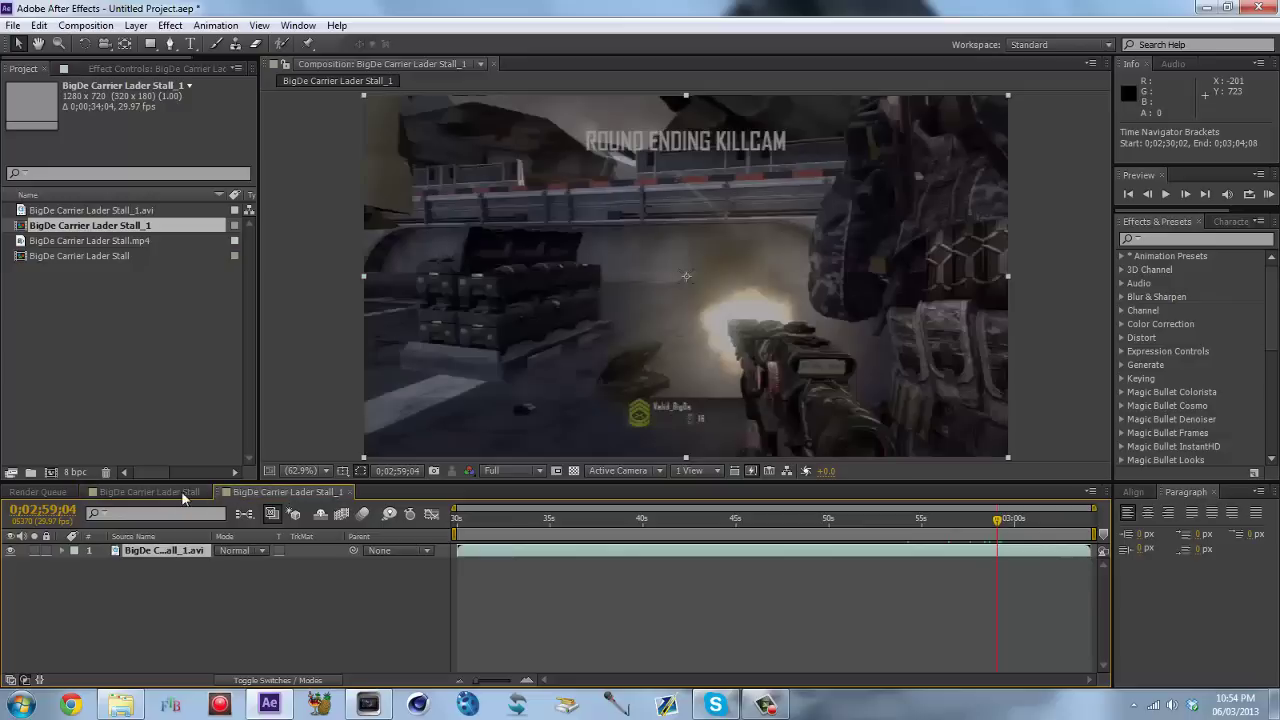
click(203, 493)
click(270, 492)
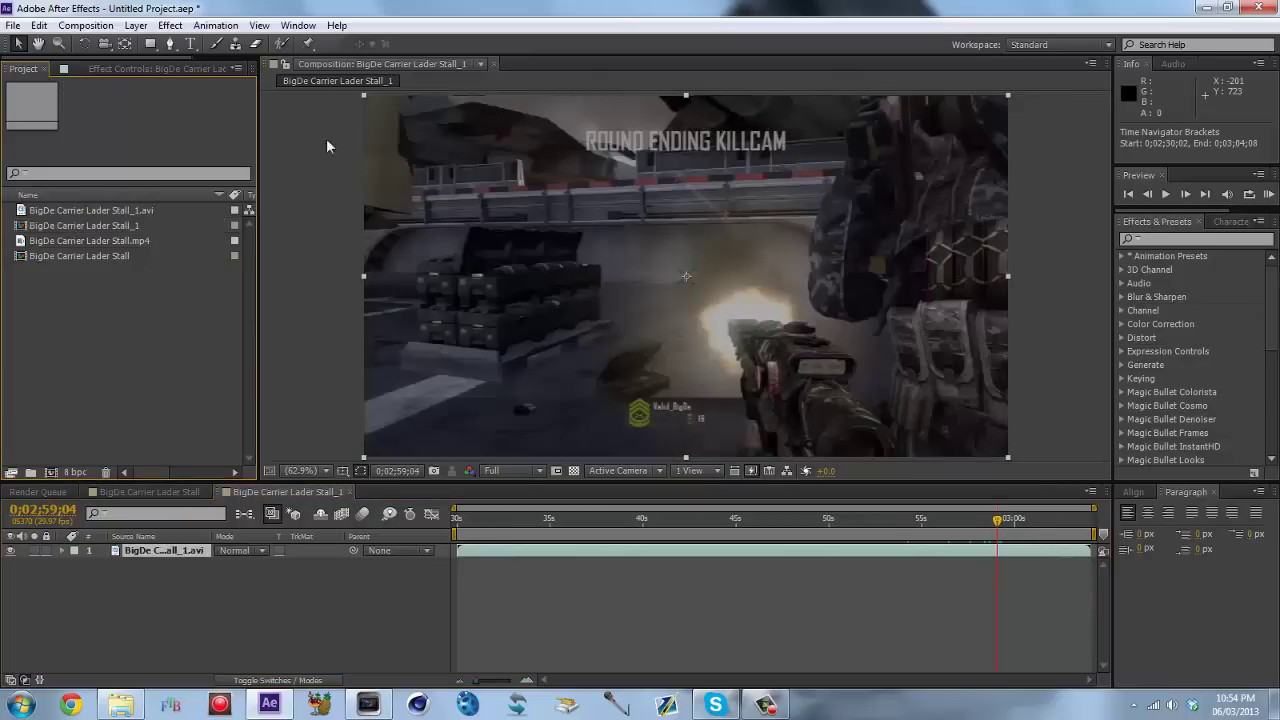
click(1208, 9)
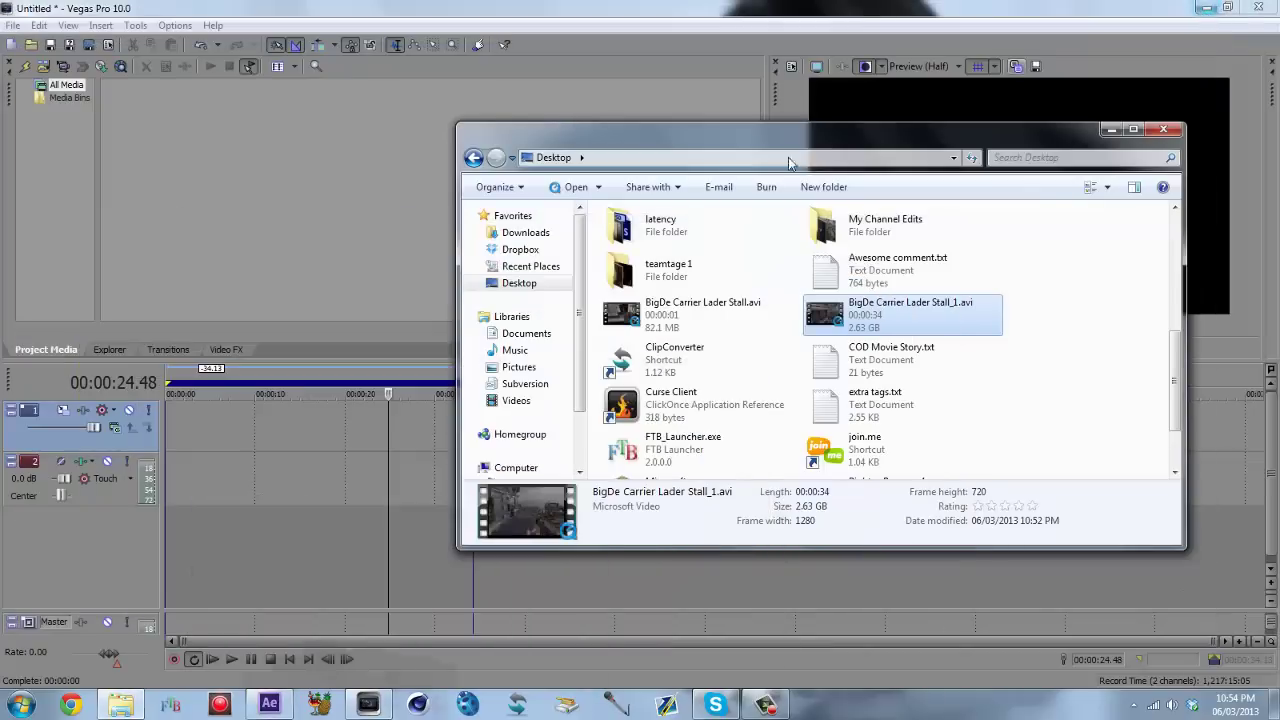
click(349, 295)
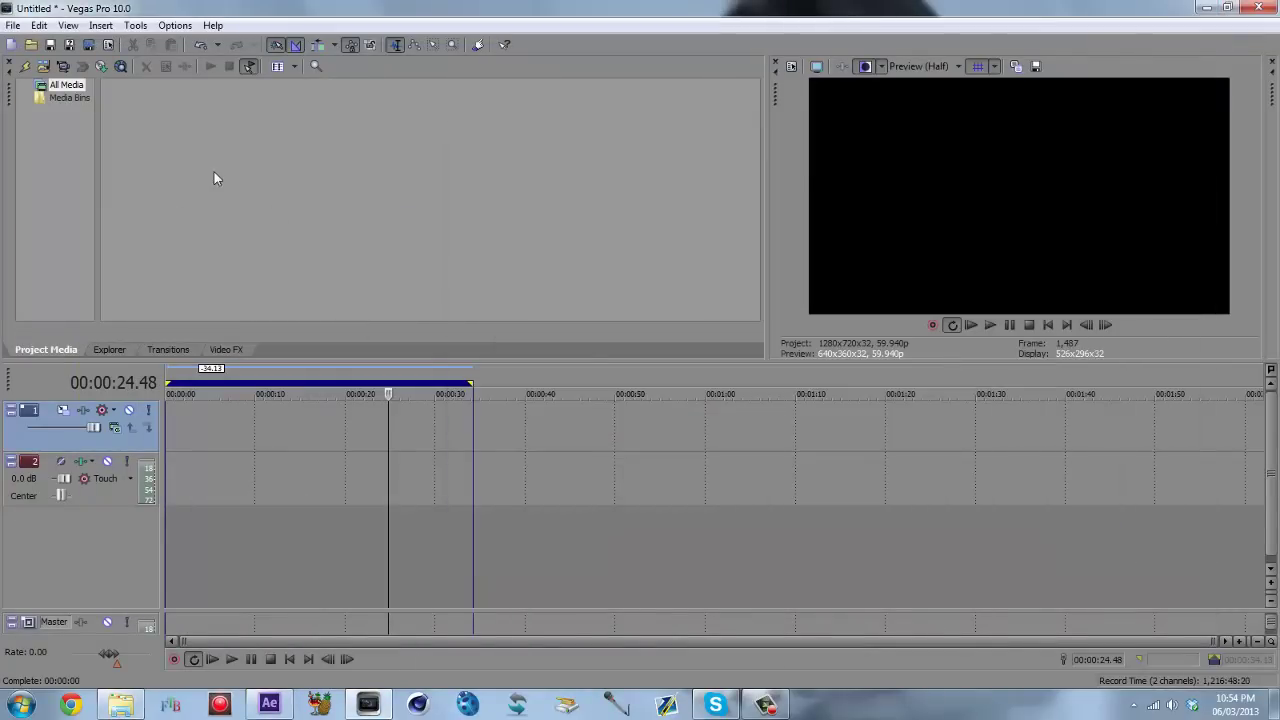
click(120, 705)
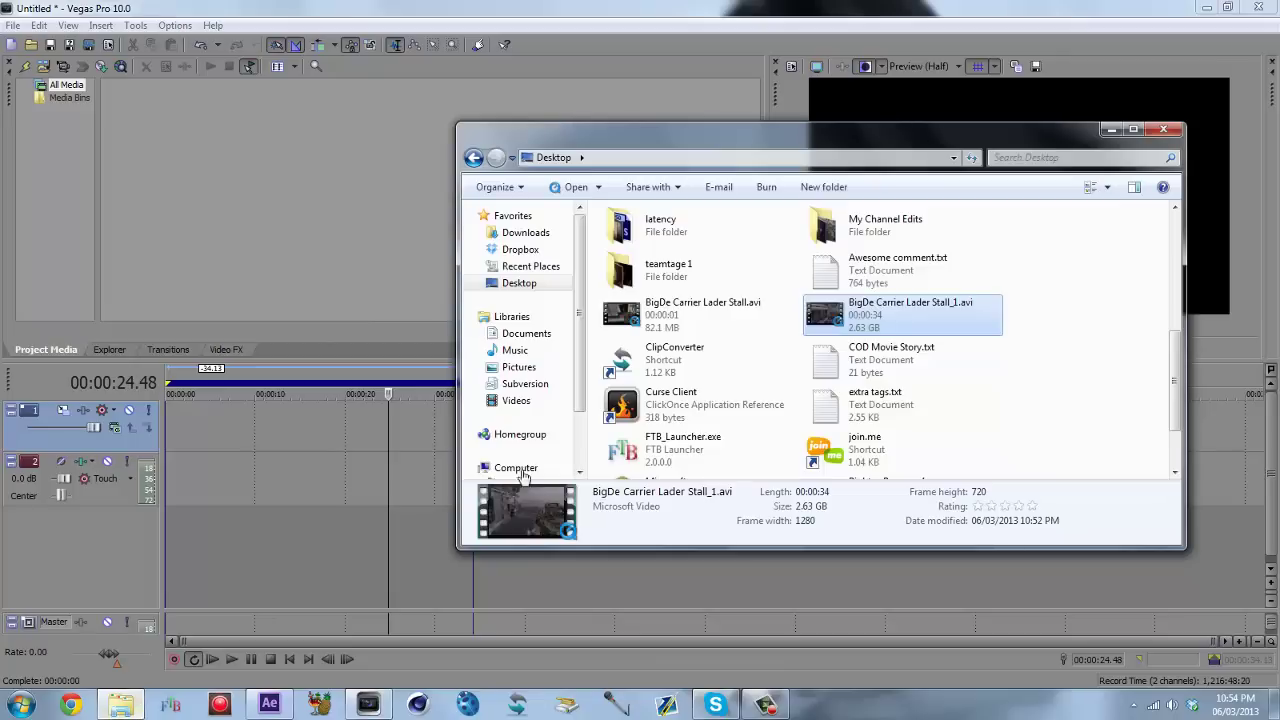
drag(331, 243, 331, 240)
click(321, 240)
click(147, 135)
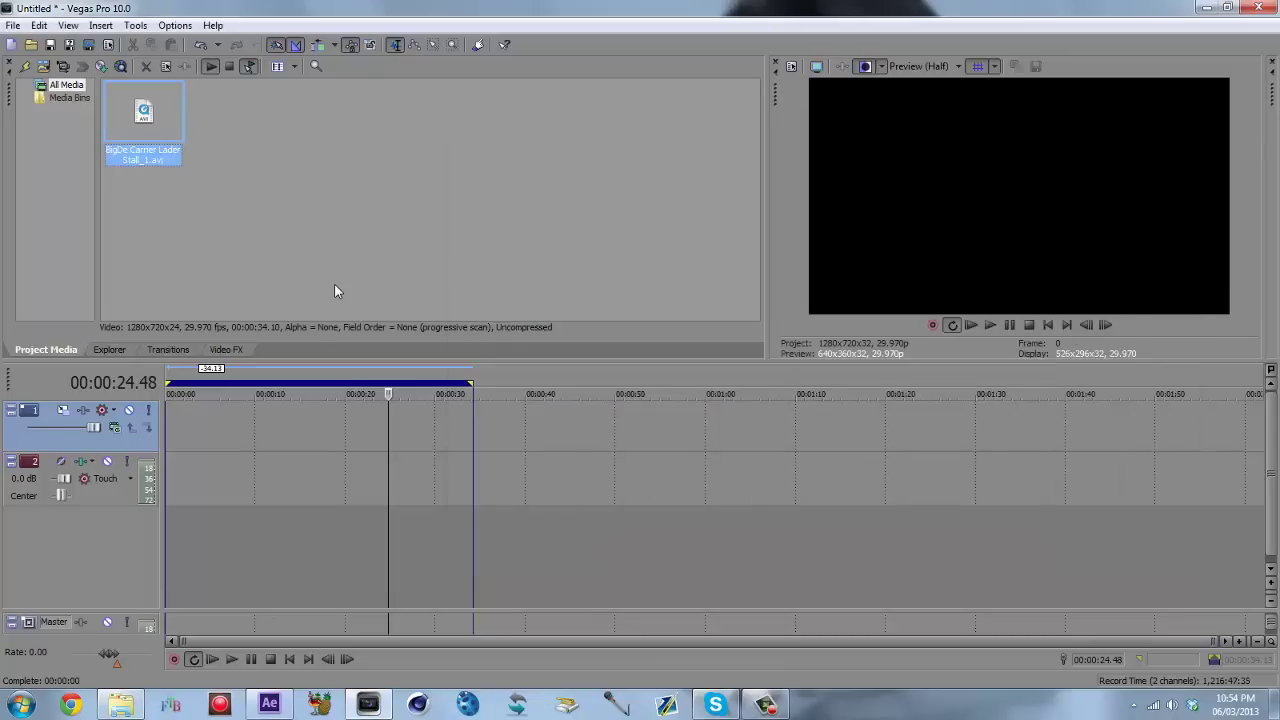
click(1029, 325)
click(113, 121)
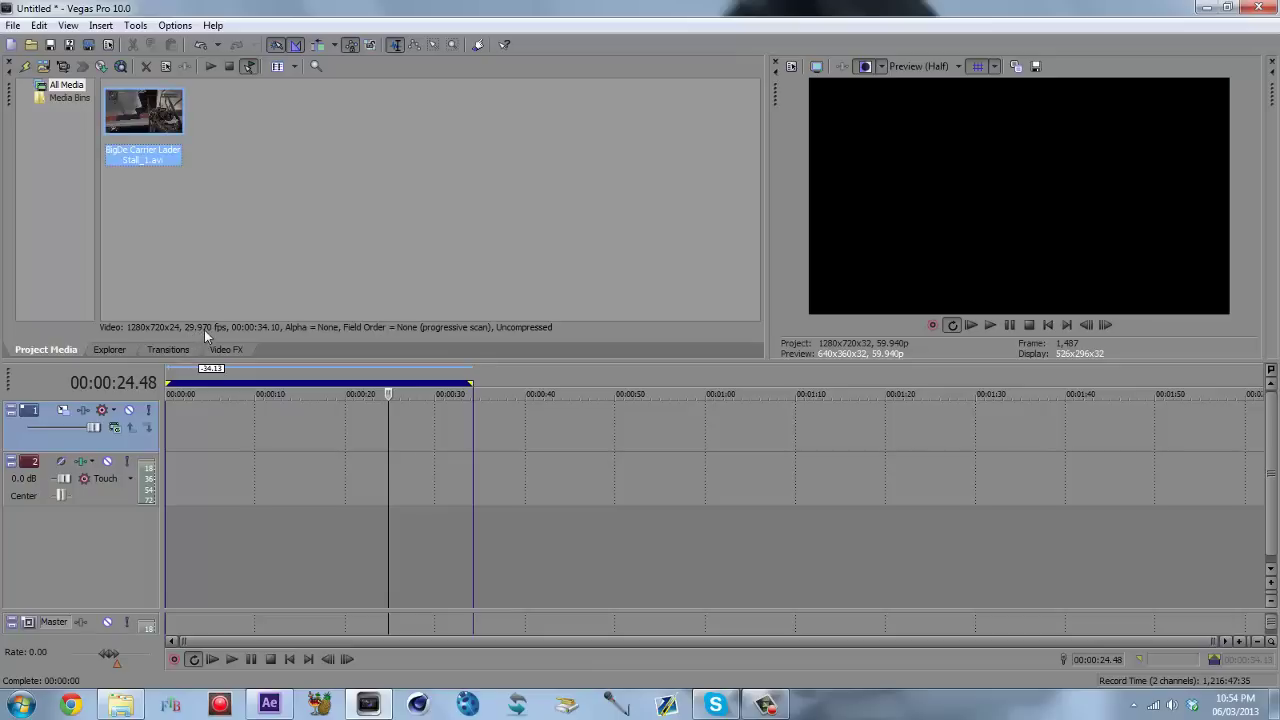
drag(158, 125, 175, 418)
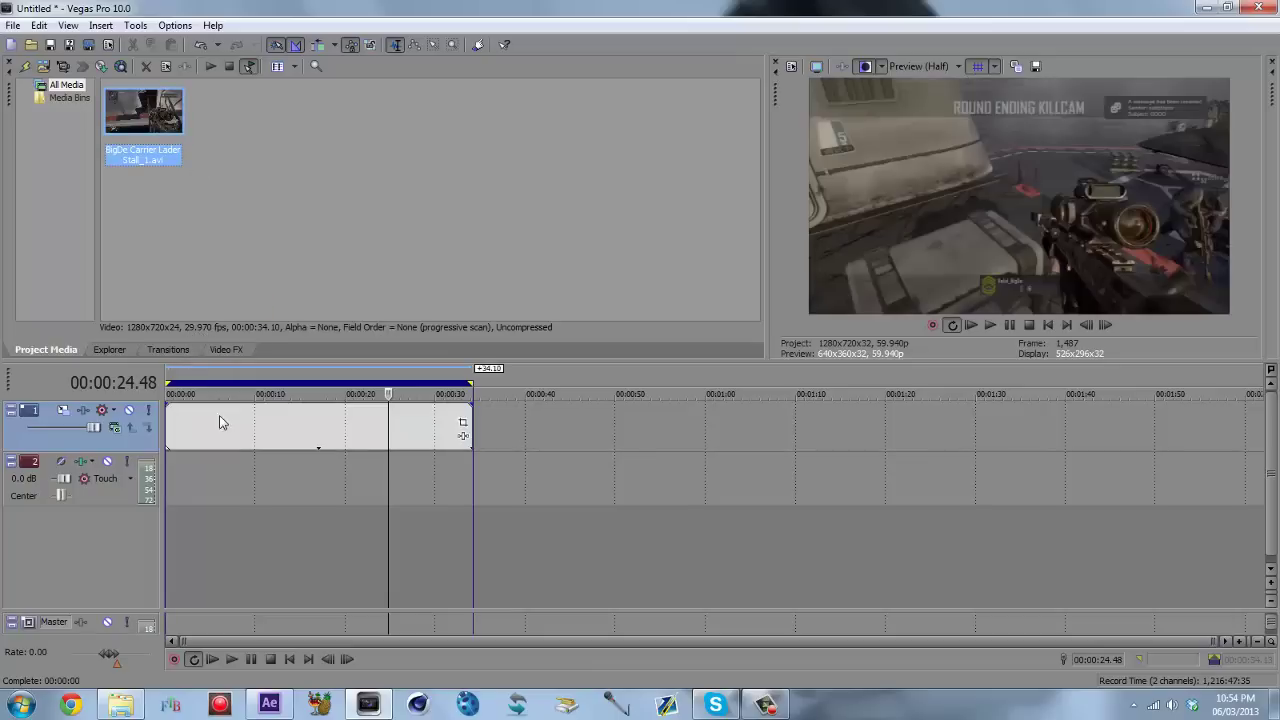
click(169, 426)
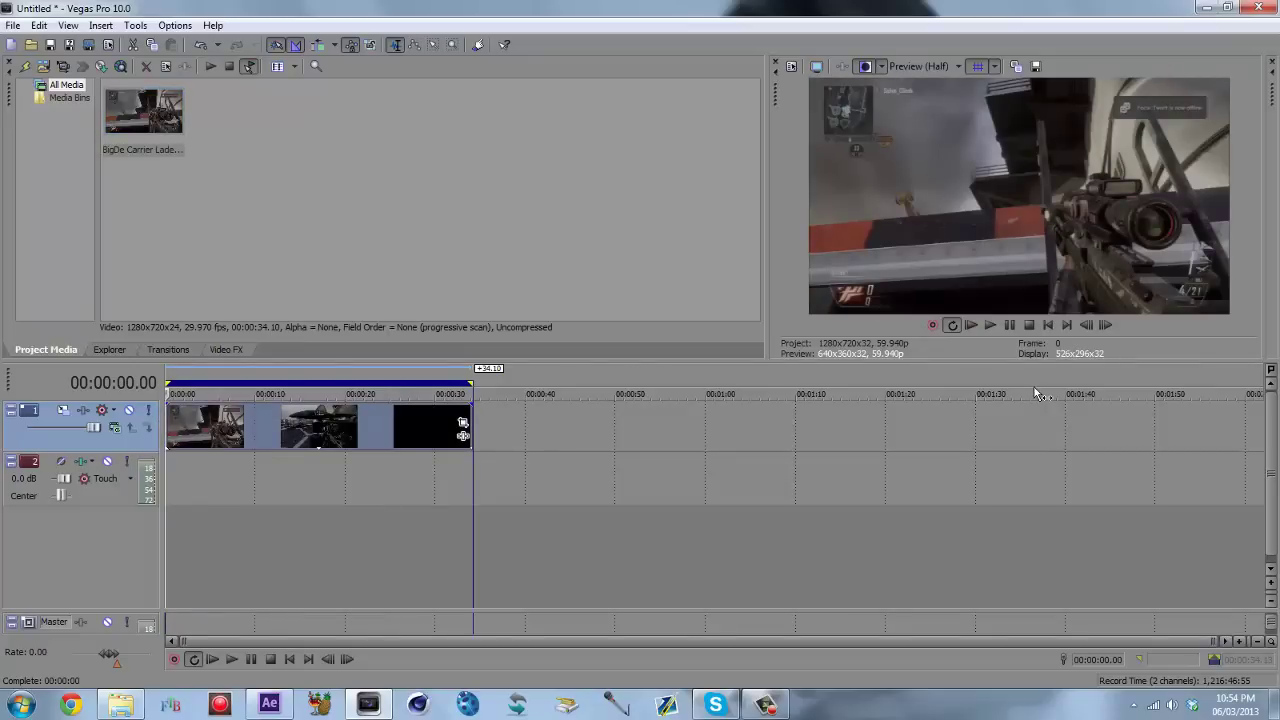
click(13, 25)
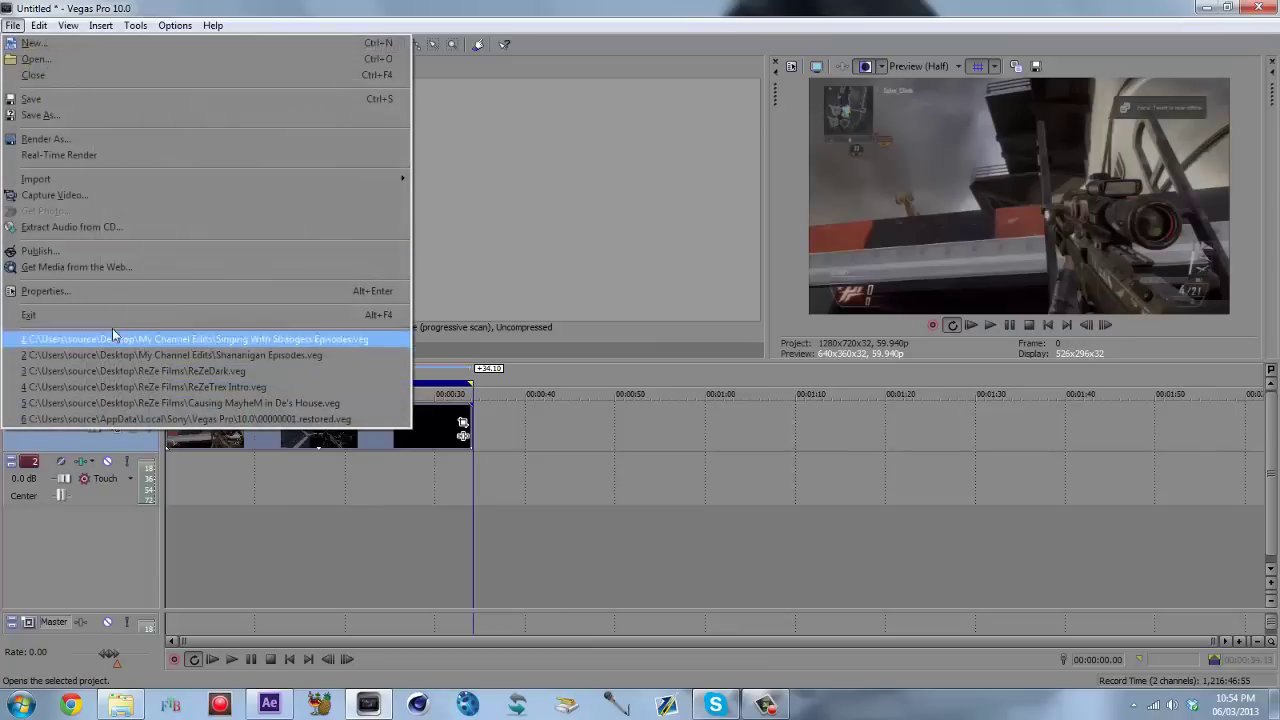
click(109, 294)
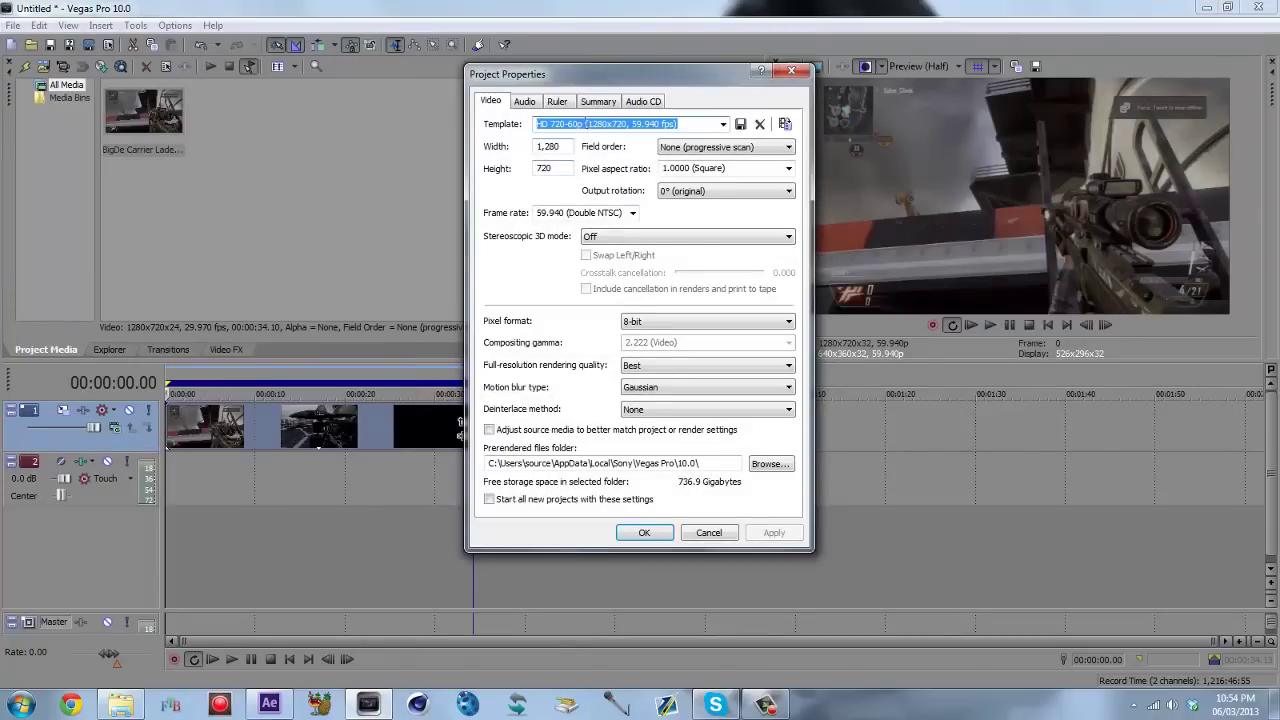
drag(633, 127, 653, 128)
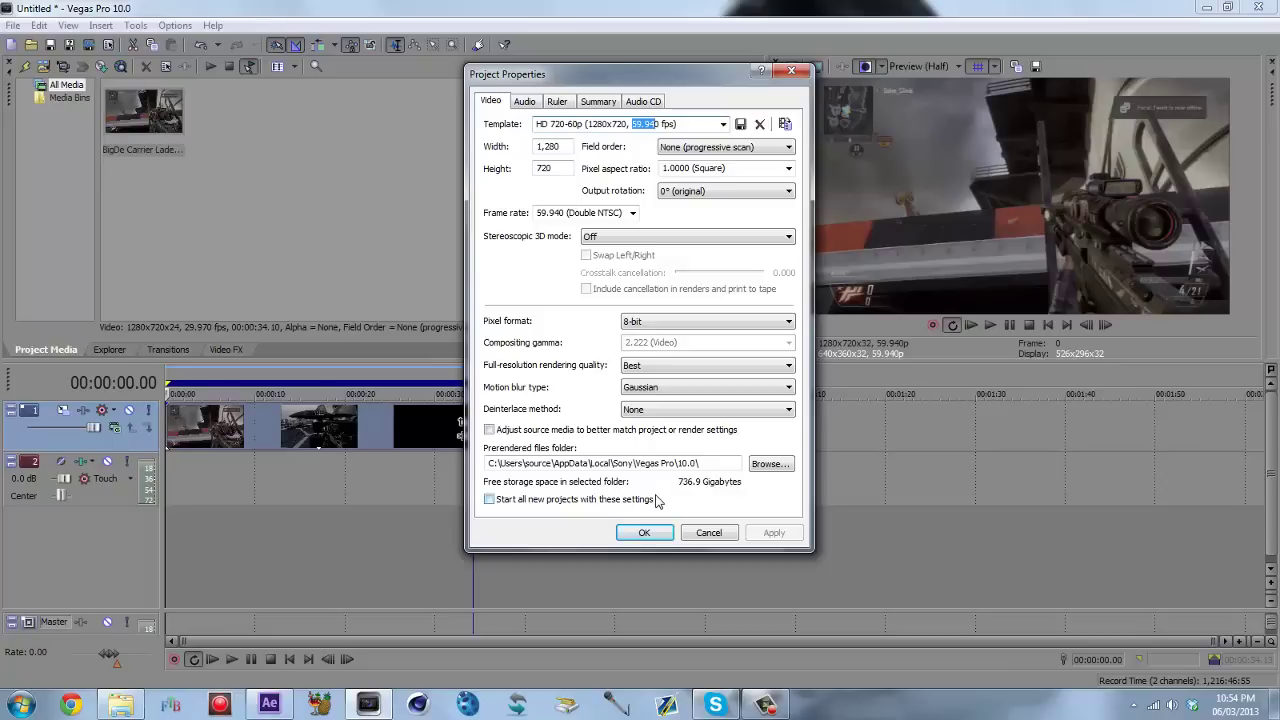
click(705, 533)
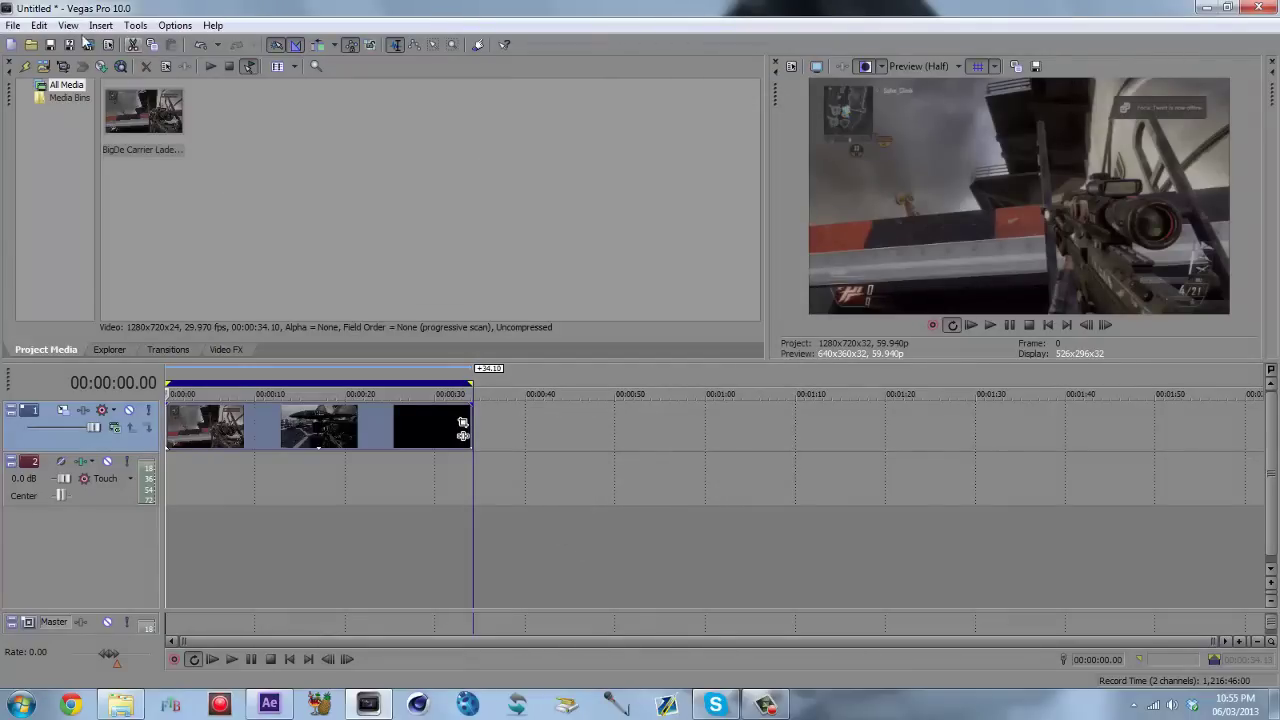
Open Render As and choose the Default Template (uncompressed)
click(13, 25)
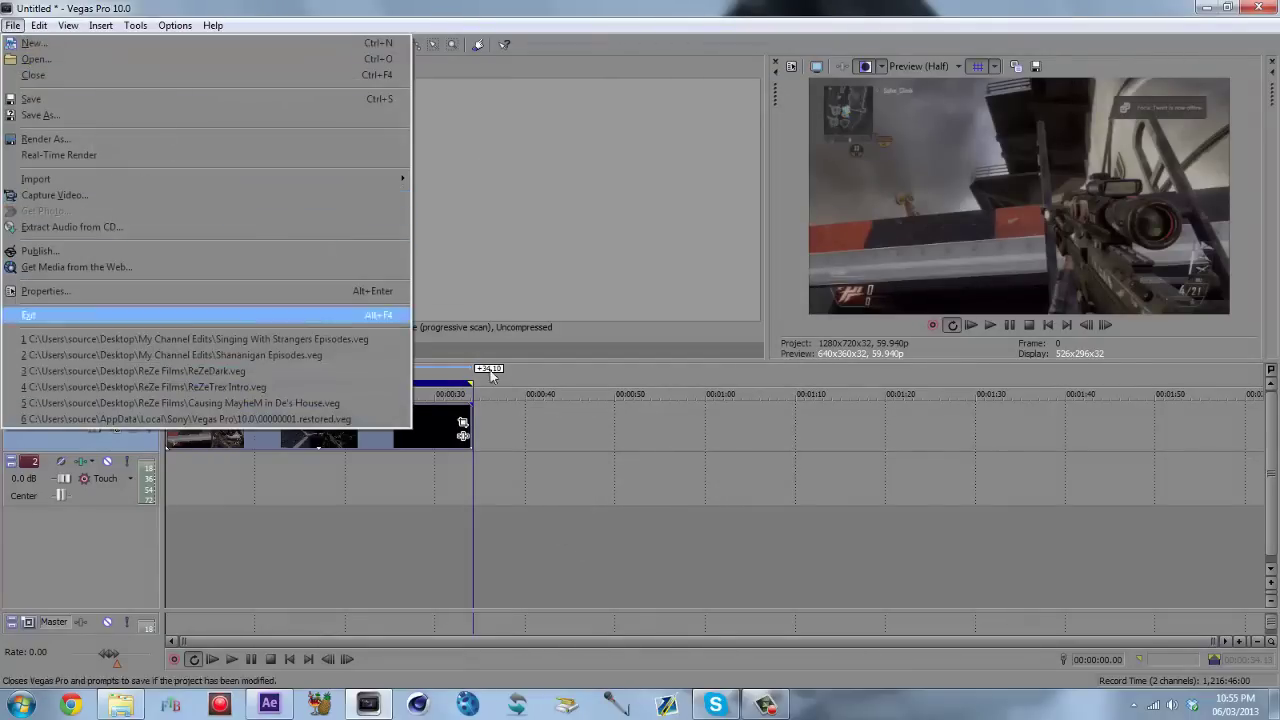
click(544, 400)
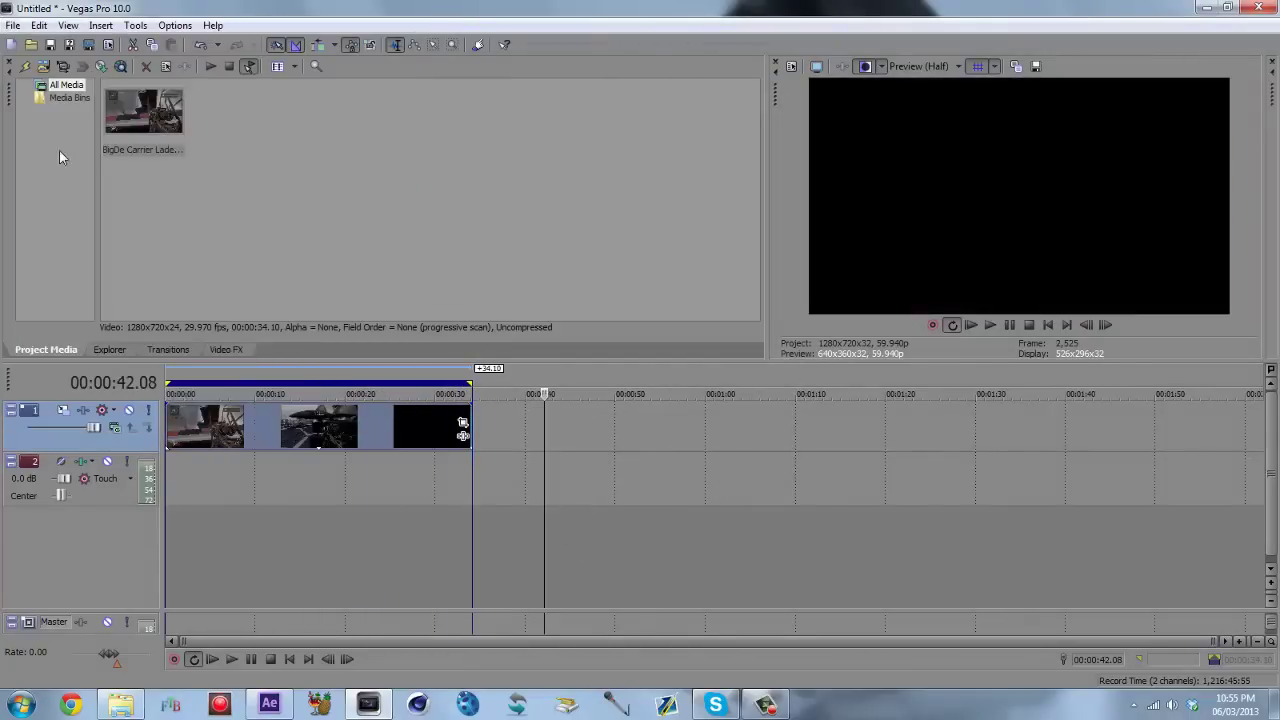
click(13, 25)
click(134, 136)
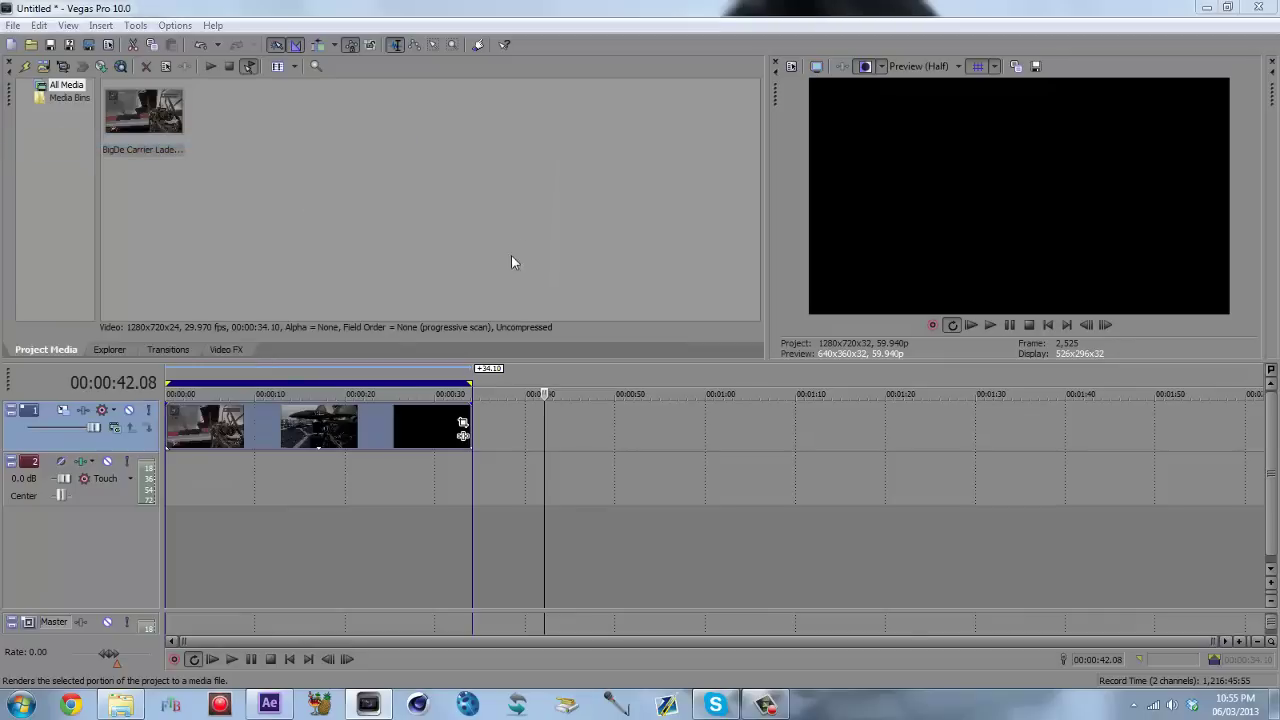
click(712, 419)
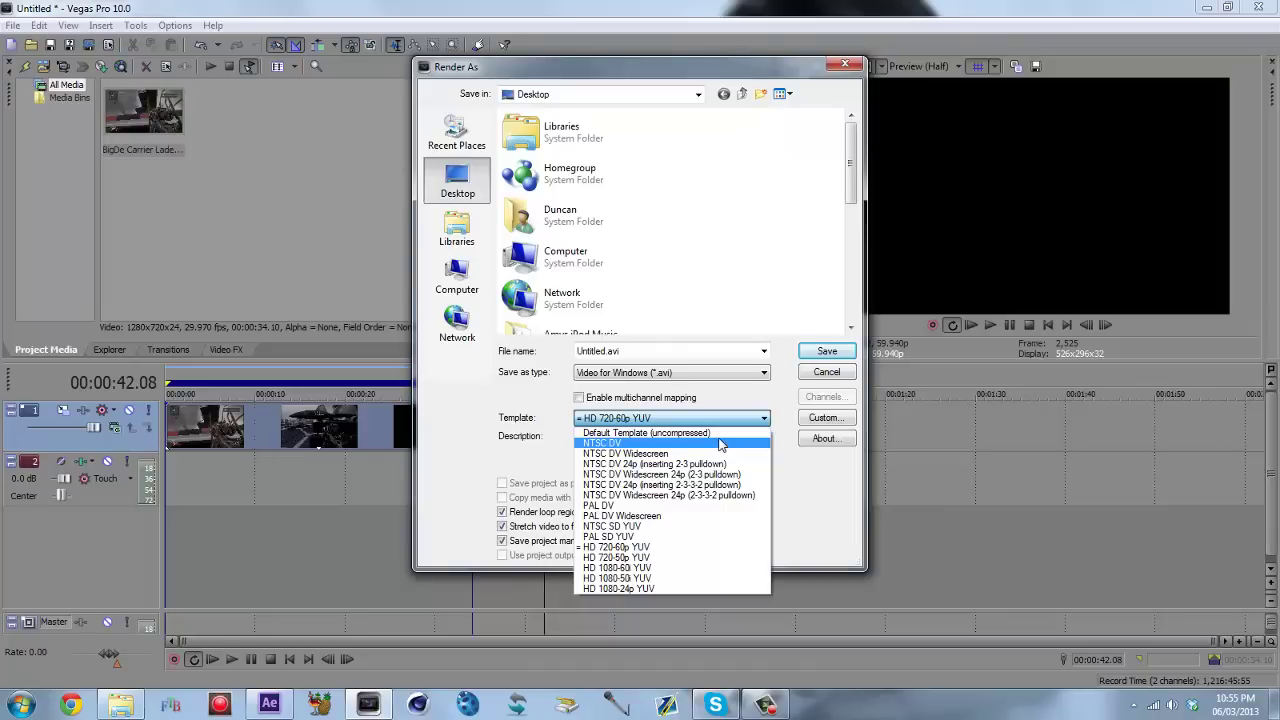
click(718, 433)
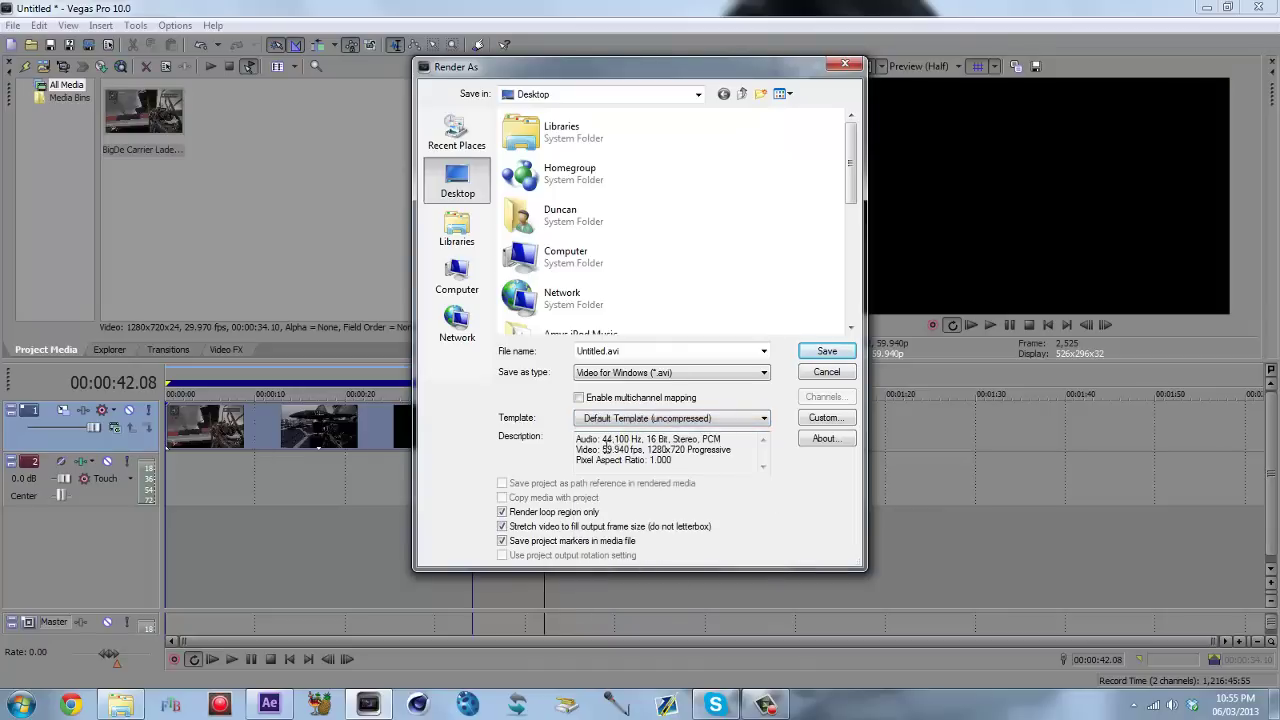
Render the project to Untitled.avi on the Desktop, pausing the screen recording meanwhile
mouse_move(604, 447)
mouse_down()
mouse_move(700, 462)
mouse_move(603, 440)
mouse_up()
click(628, 458)
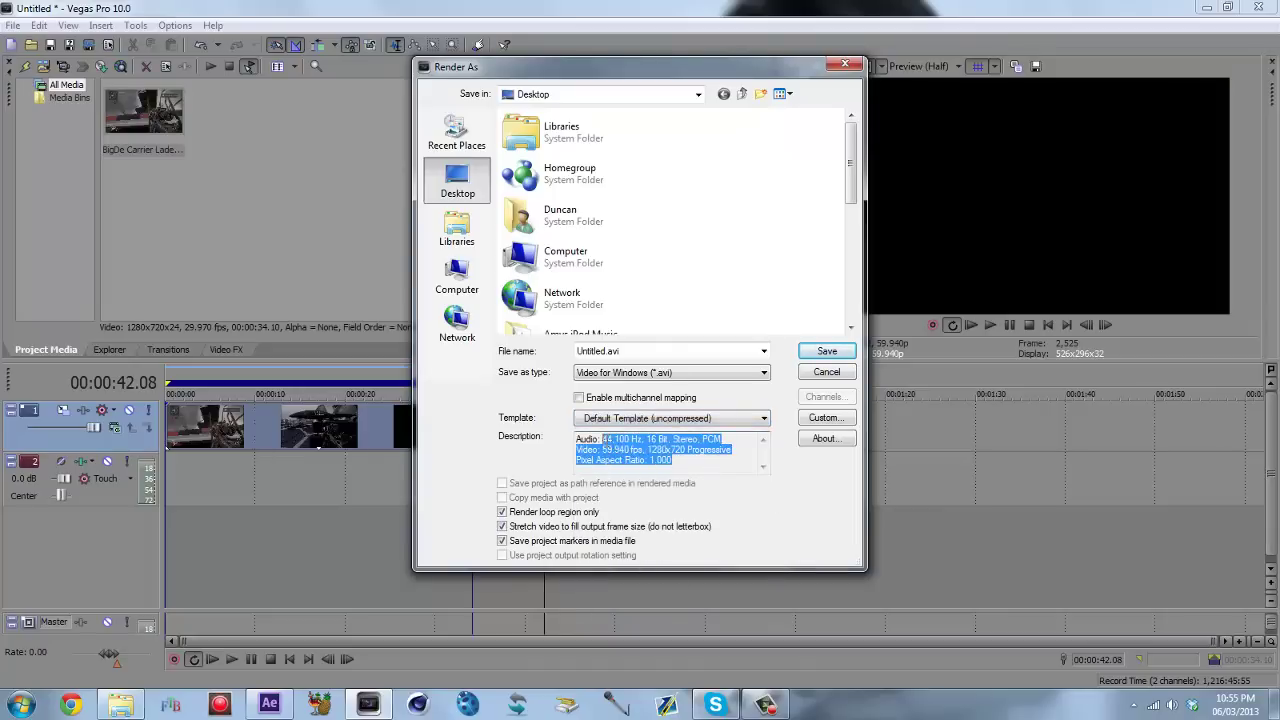
click(827, 351)
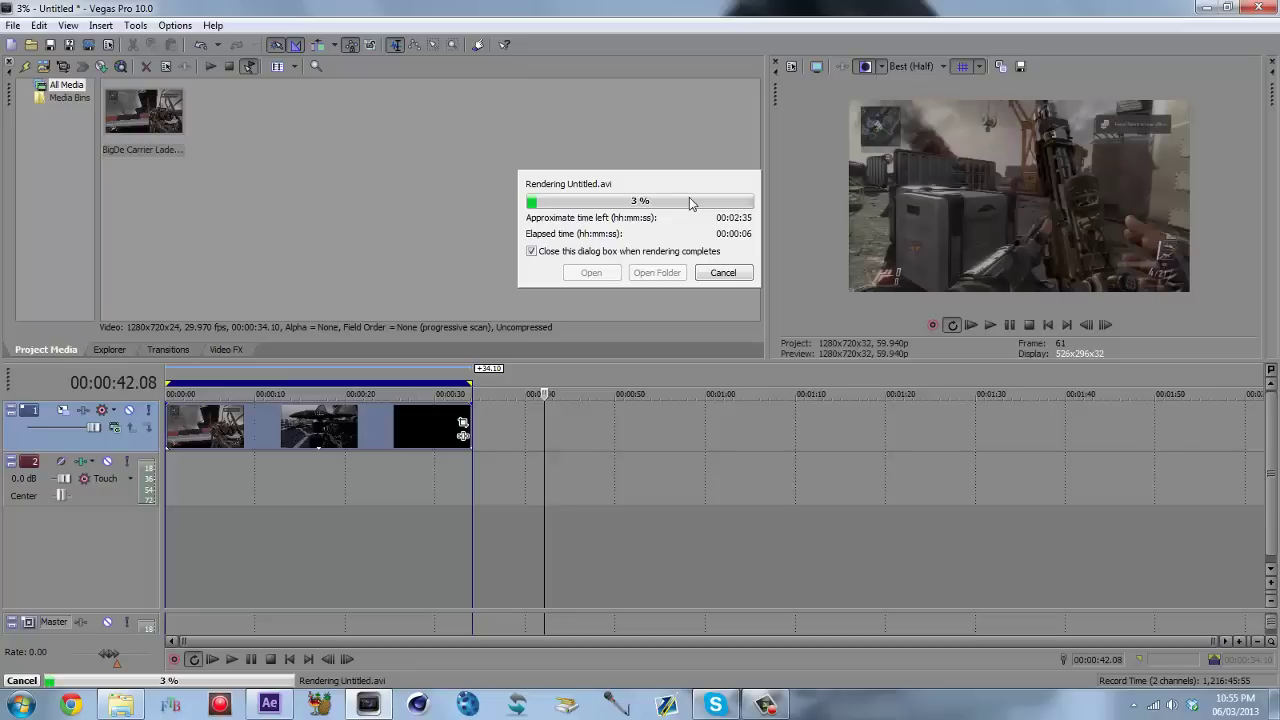
click(766, 705)
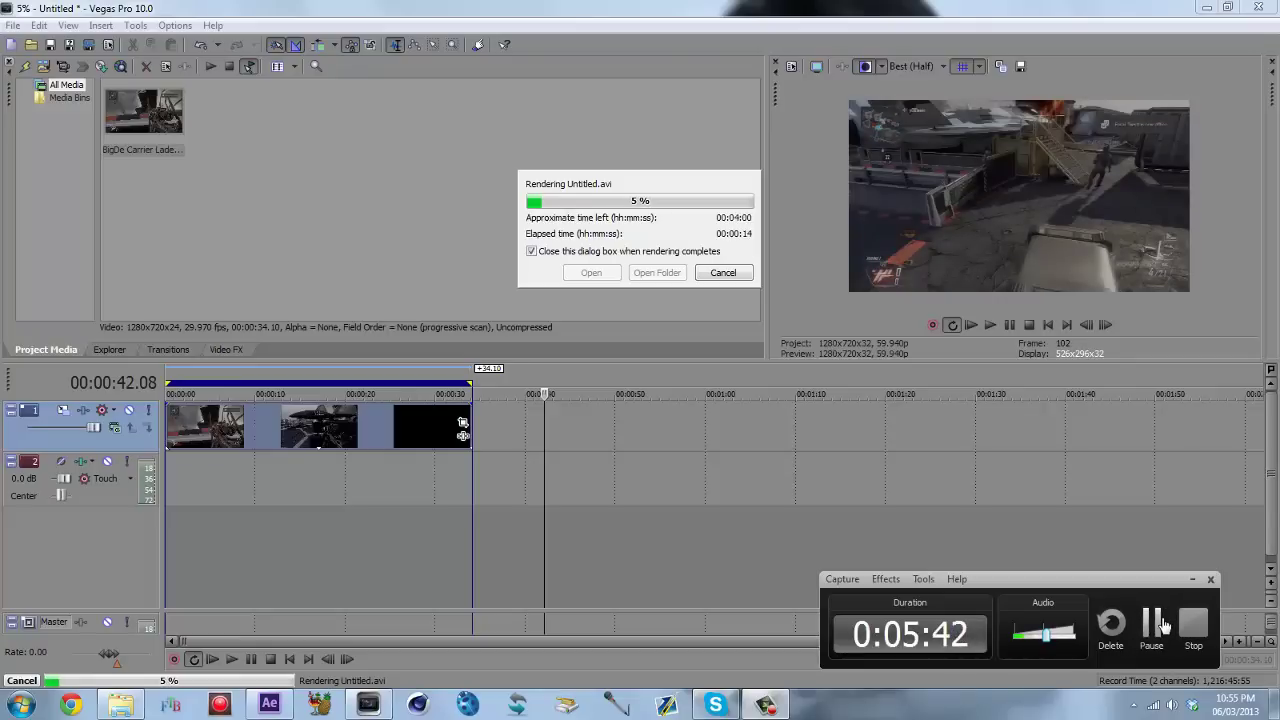
click(1163, 625)
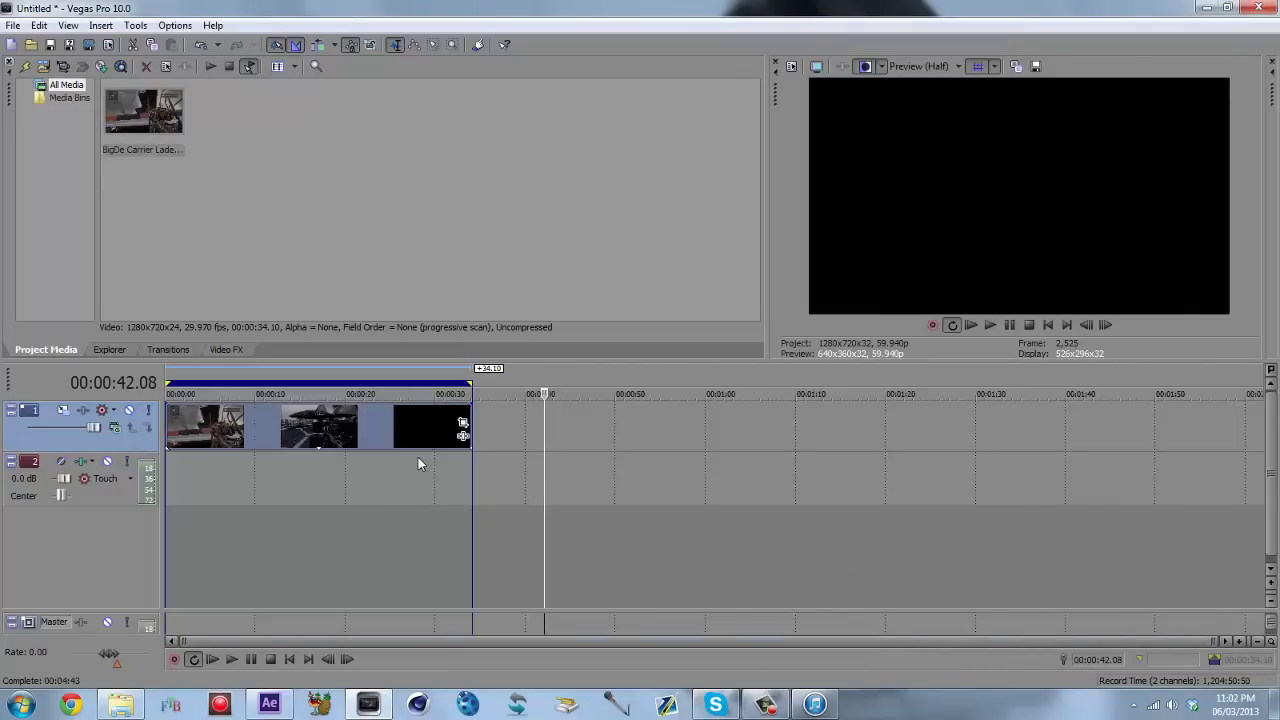
Add Untitled.avi from the desktop to Project Media and compare its properties with the original BigDe clip
click(1201, 7)
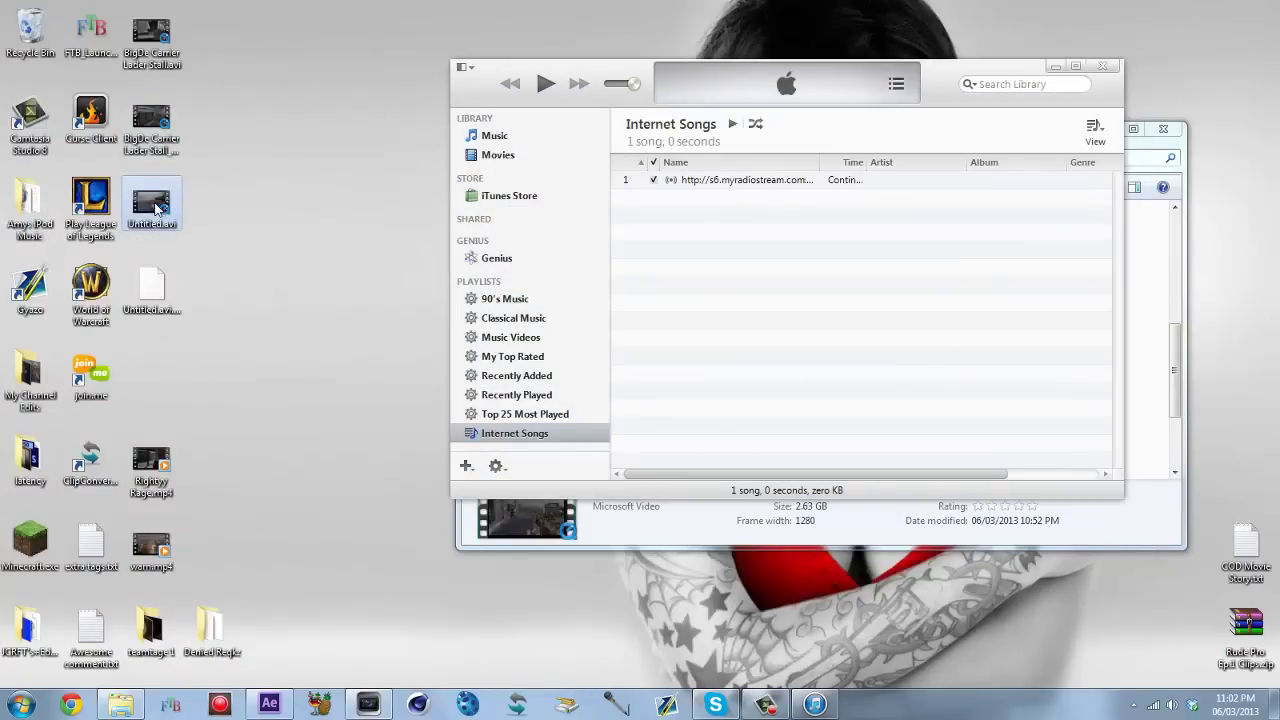
drag(140, 207, 383, 255)
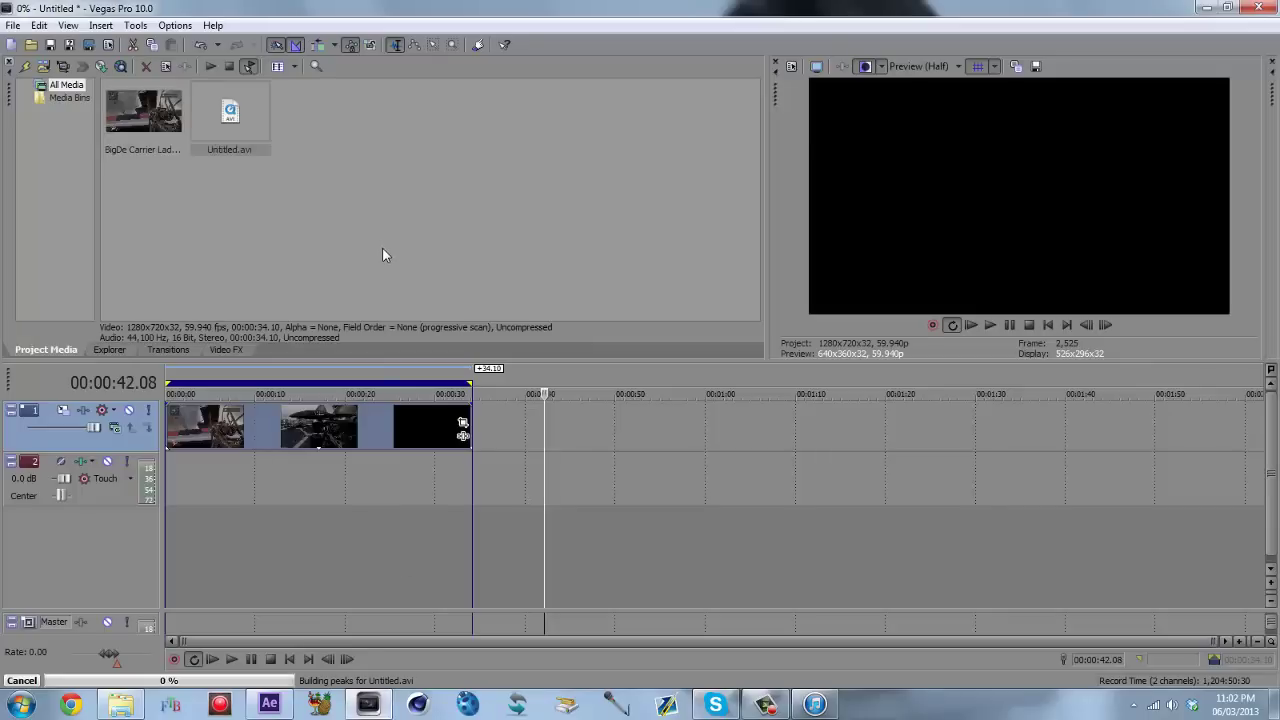
click(253, 125)
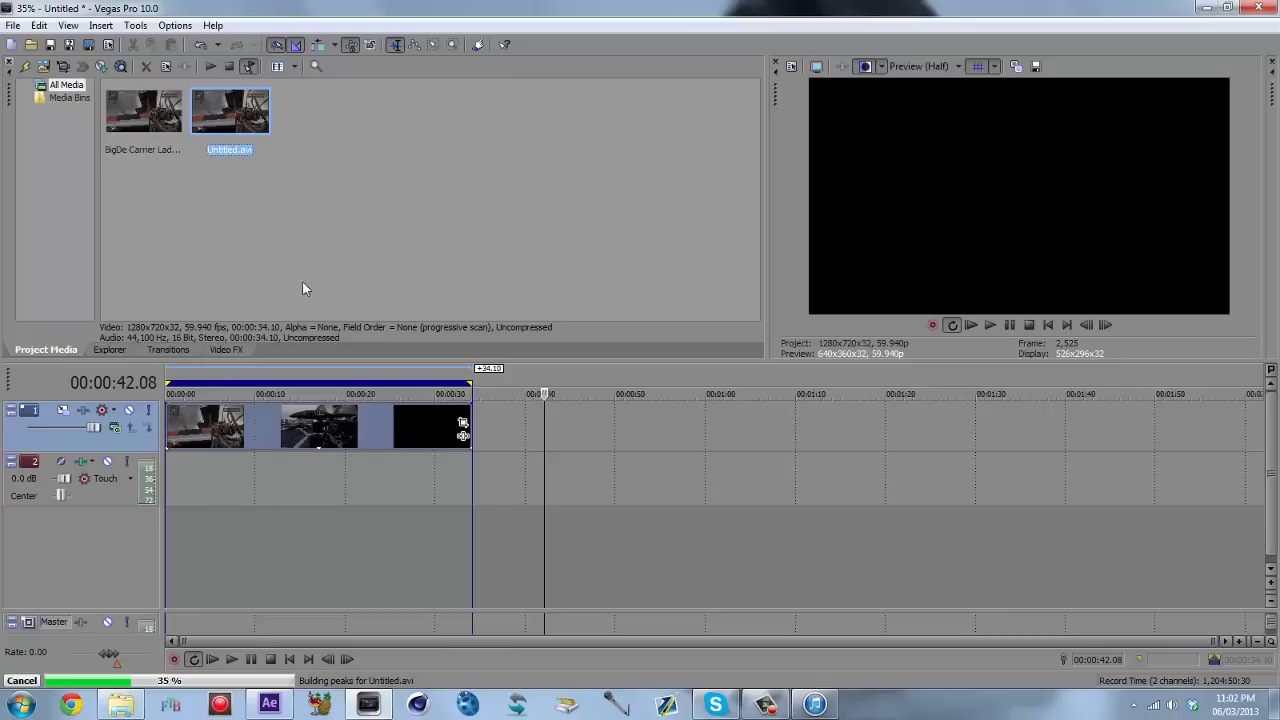
click(352, 243)
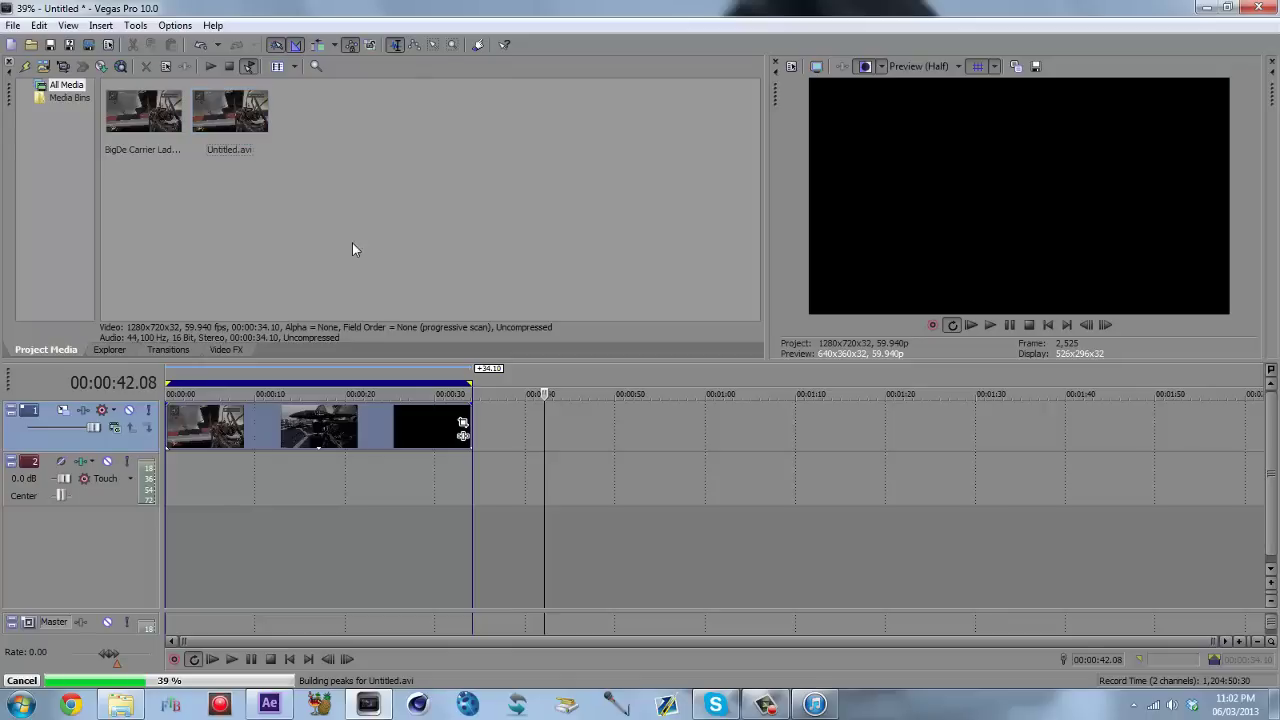
click(143, 112)
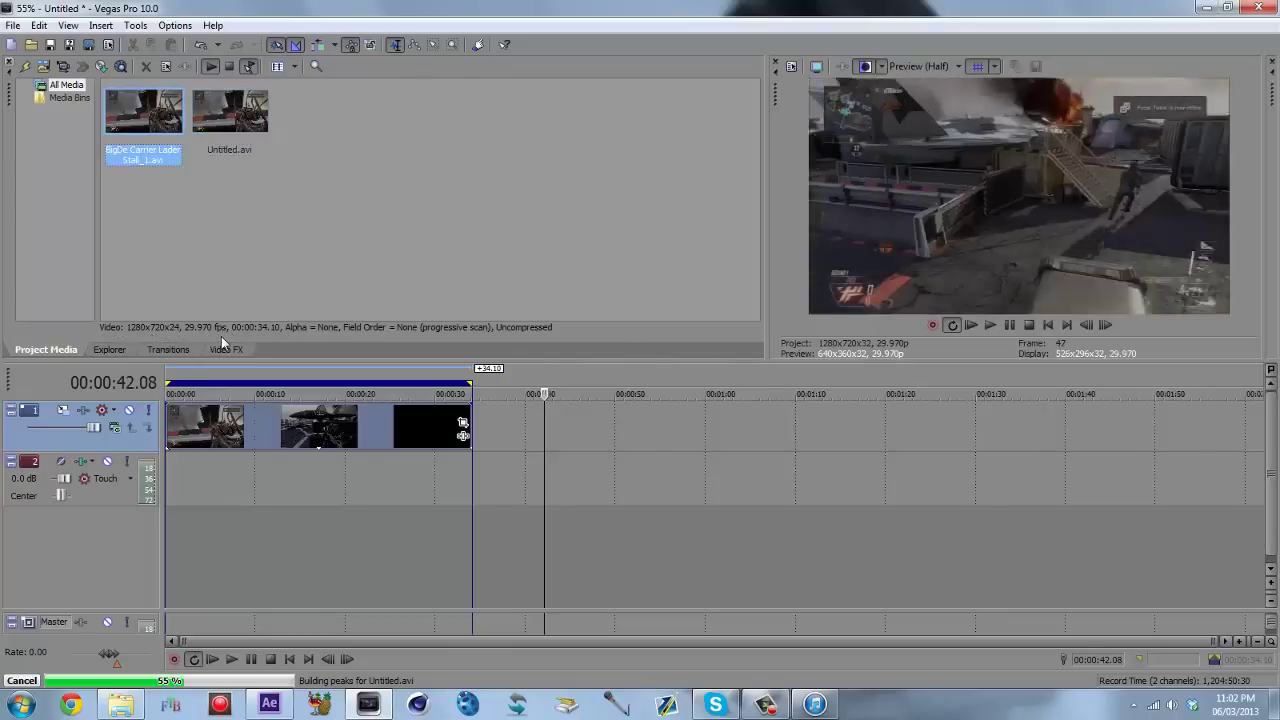
click(1021, 334)
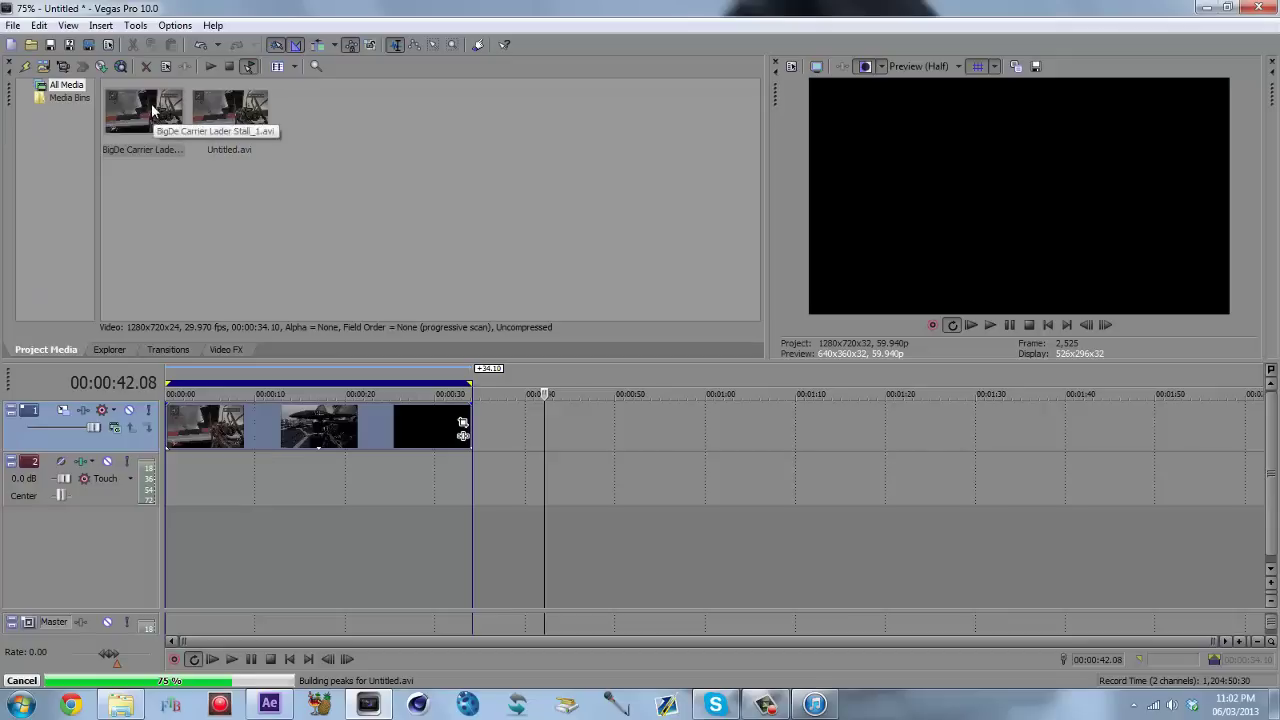
drag(143, 112, 290, 393)
Review the project's video properties and close them without changes
click(13, 25)
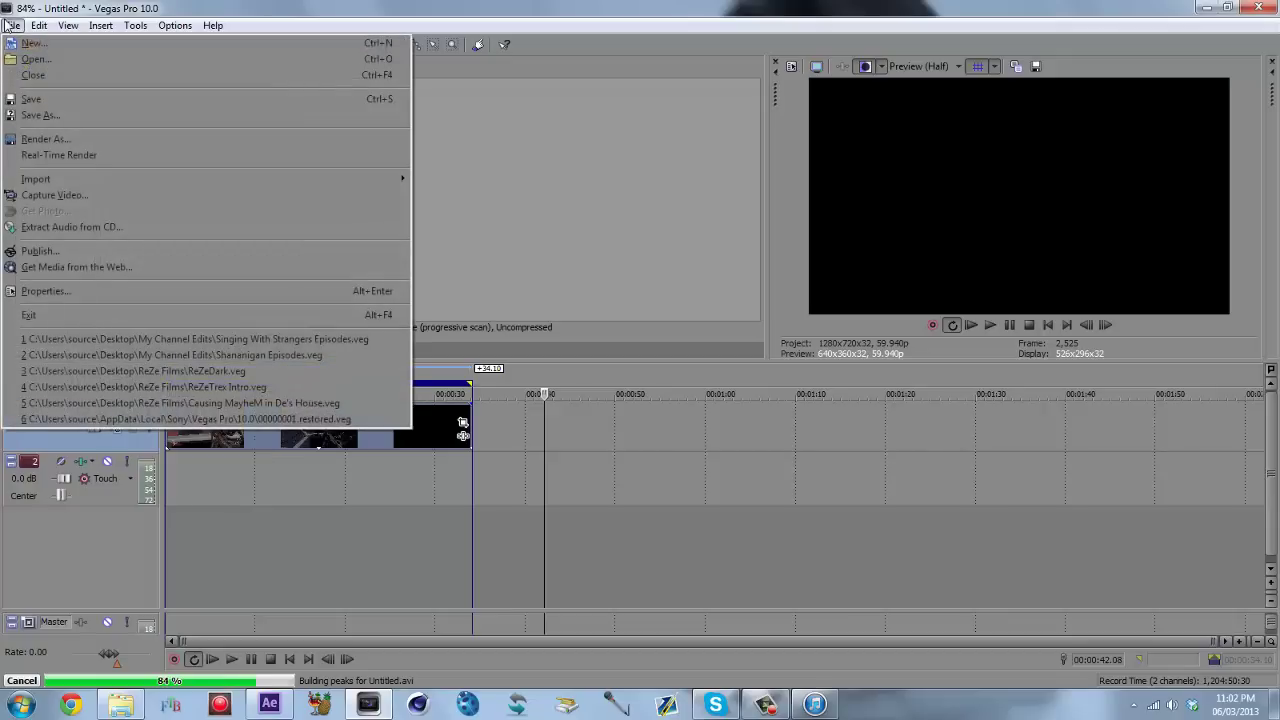
click(116, 291)
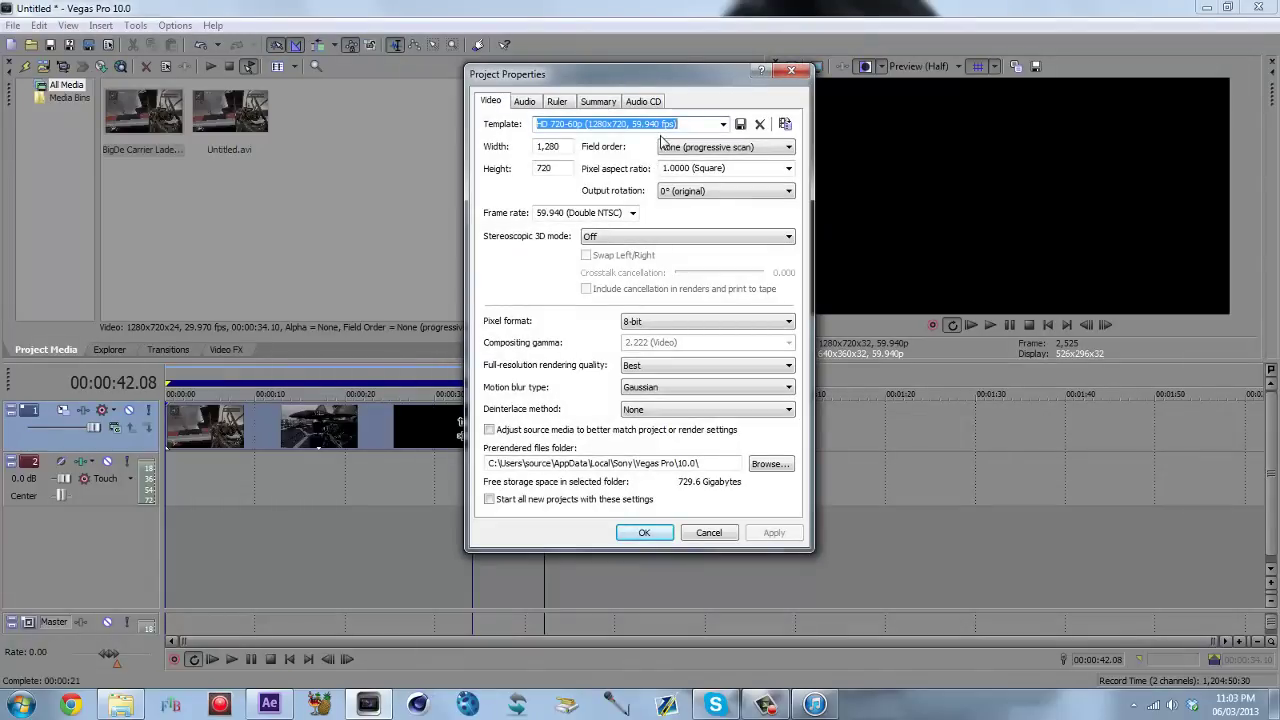
click(708, 533)
In Render As, keep the uncompressed default template and check its 59.940 fps frame rate
click(13, 25)
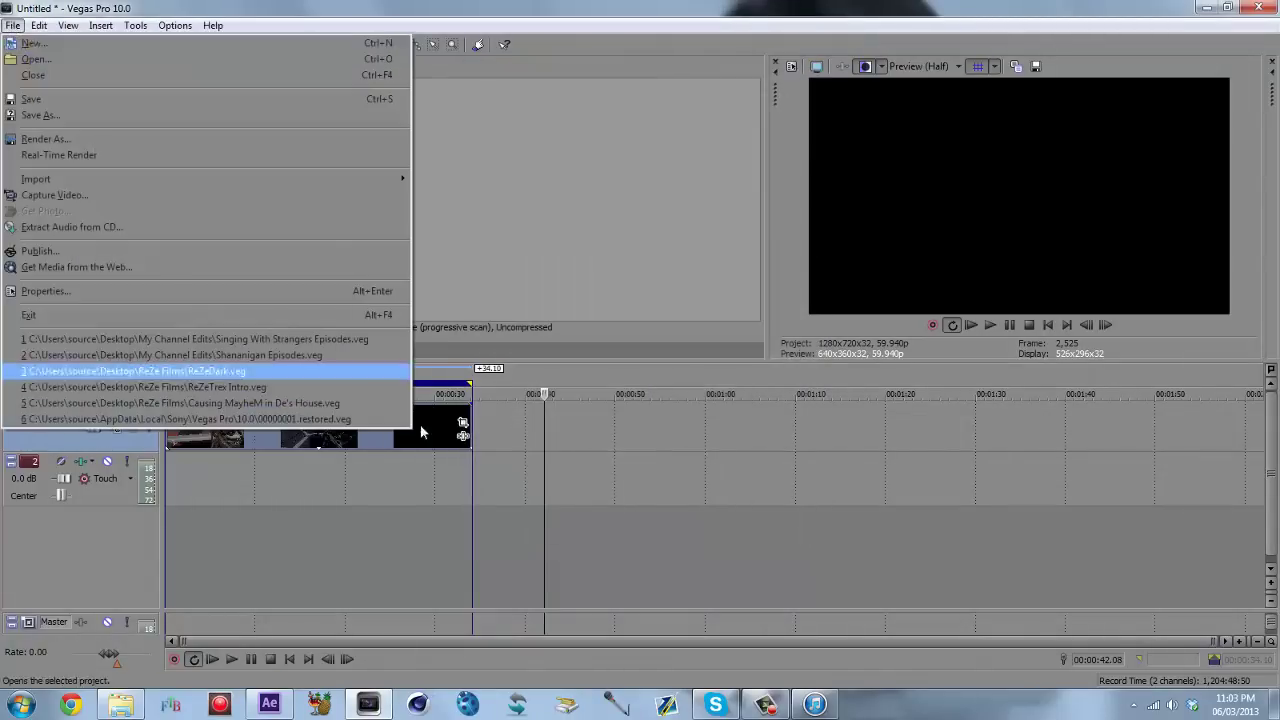
click(313, 137)
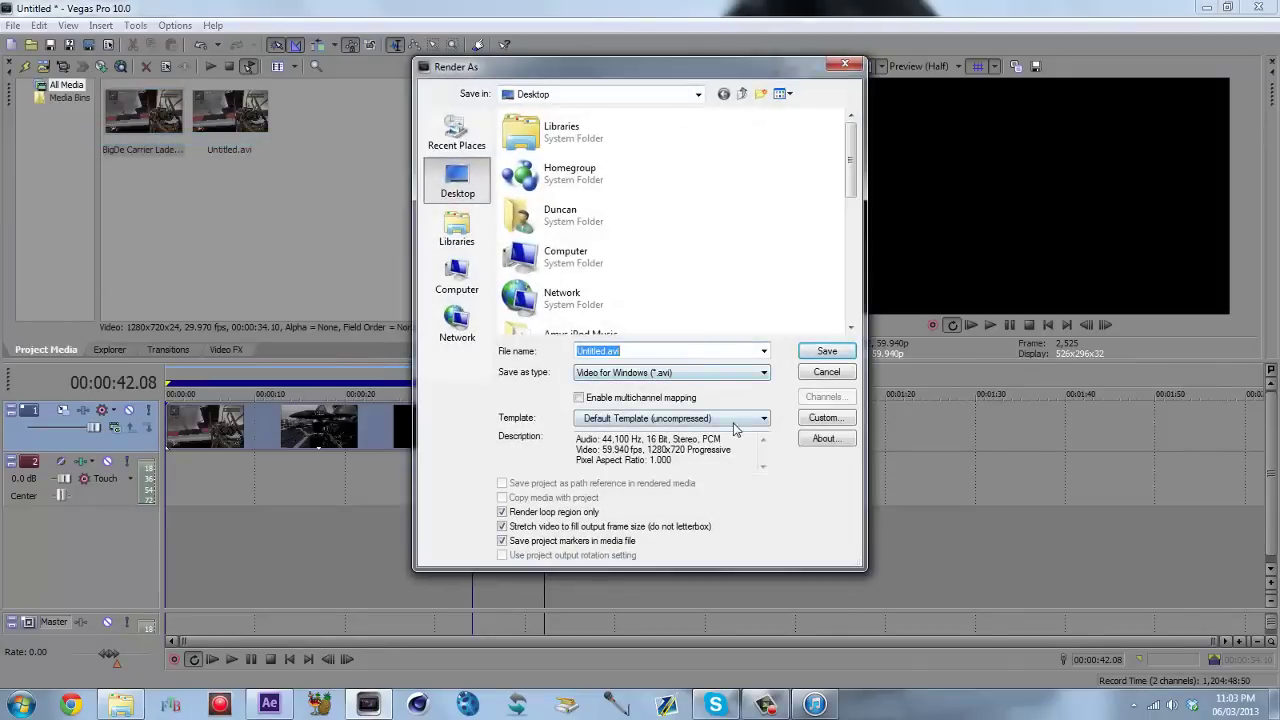
click(735, 420)
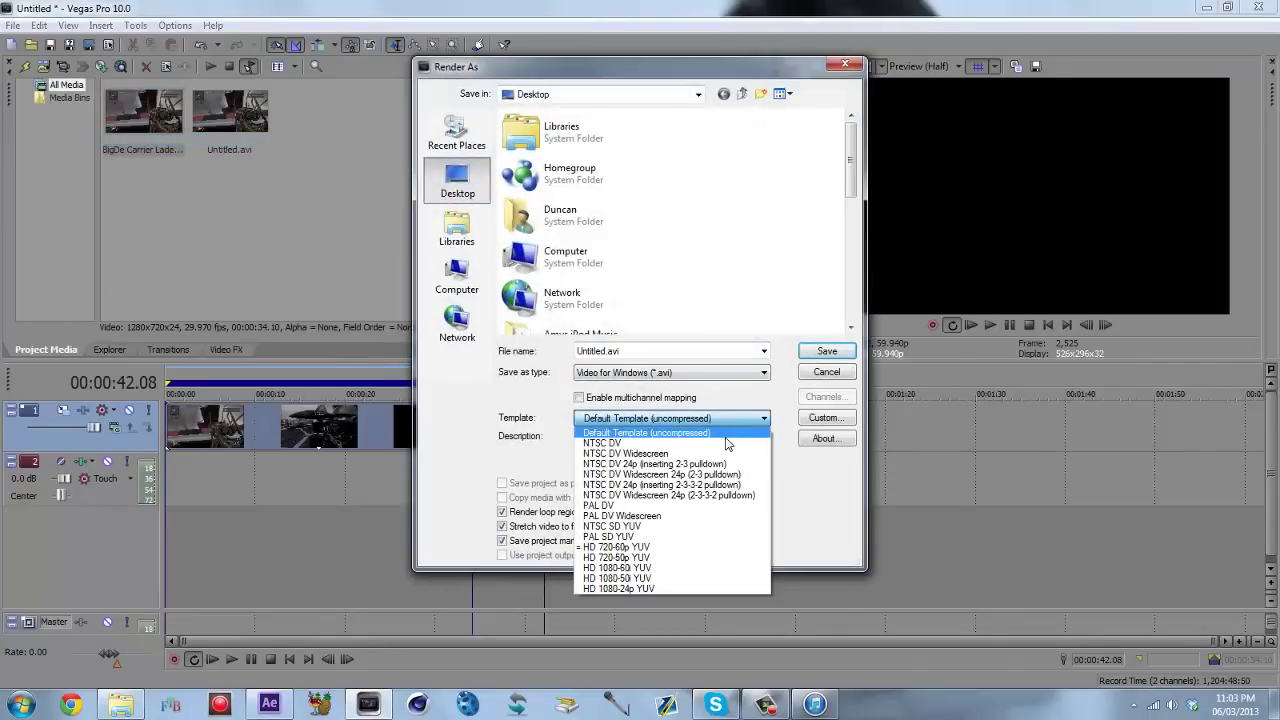
click(729, 434)
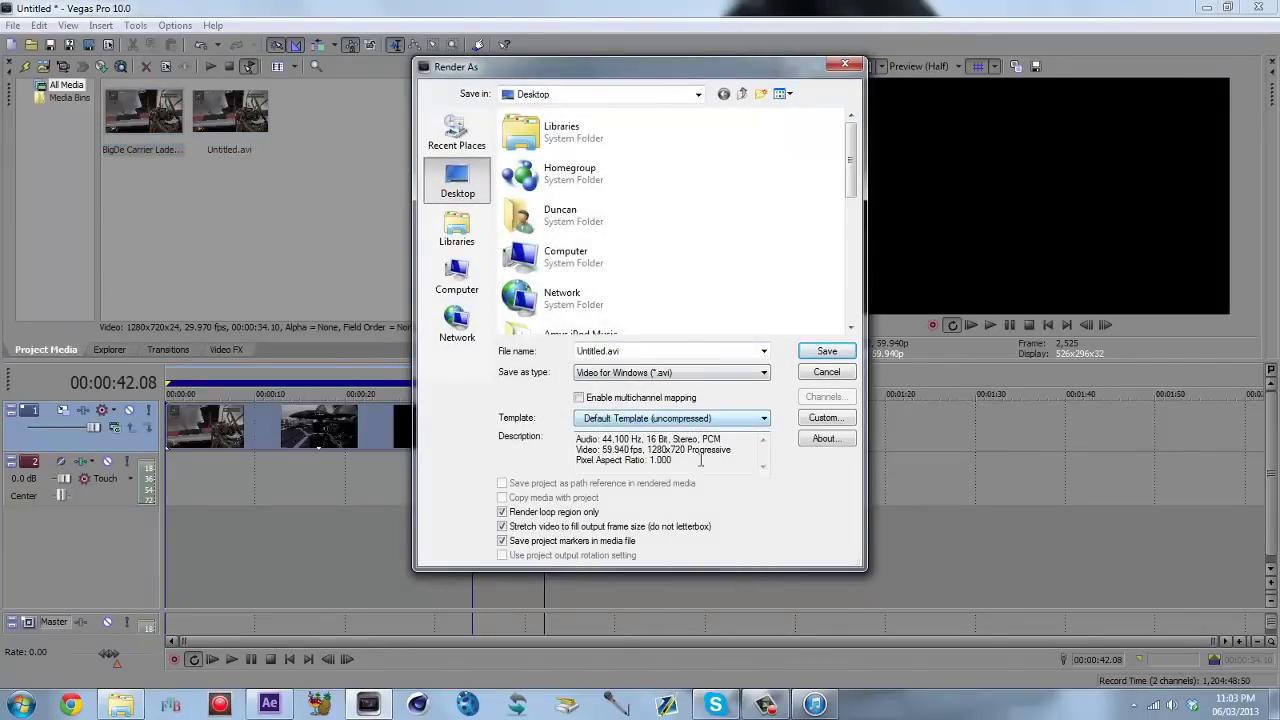
drag(640, 449, 611, 450)
click(603, 449)
drag(713, 450, 652, 460)
Try the HD 720-60p YUV template, cancel the render, and quit Vegas Pro
click(676, 418)
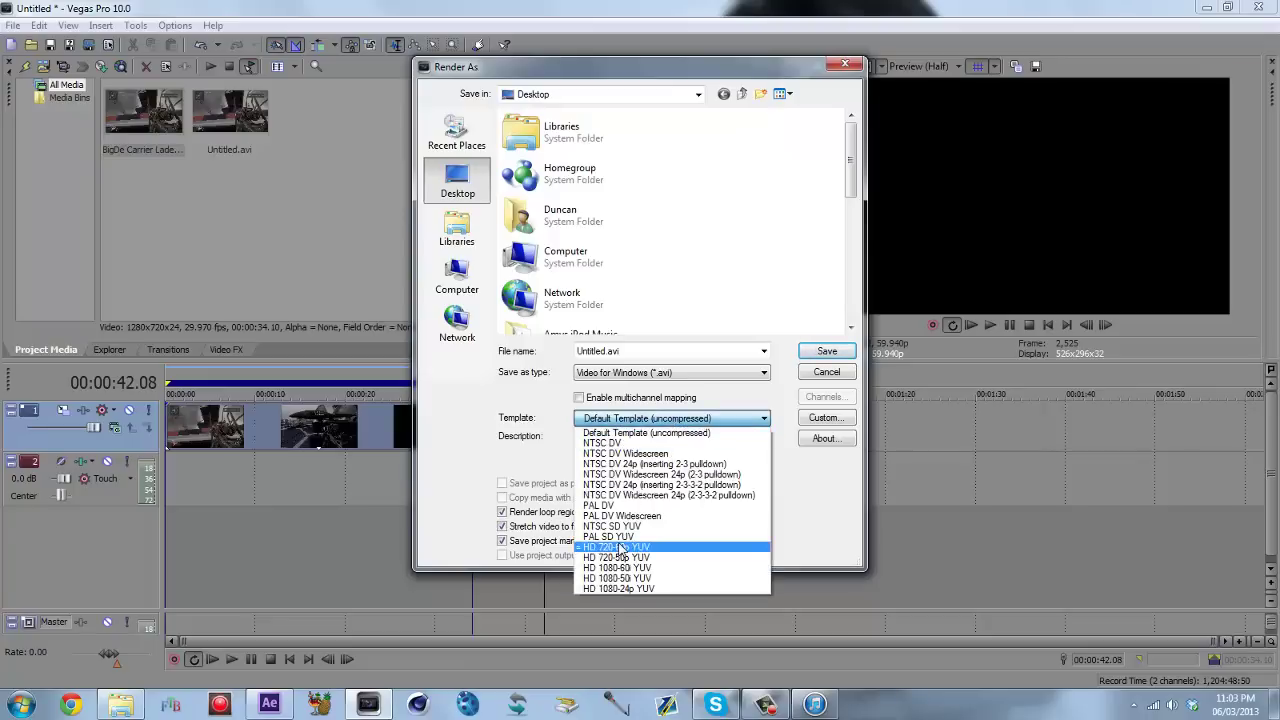
click(621, 548)
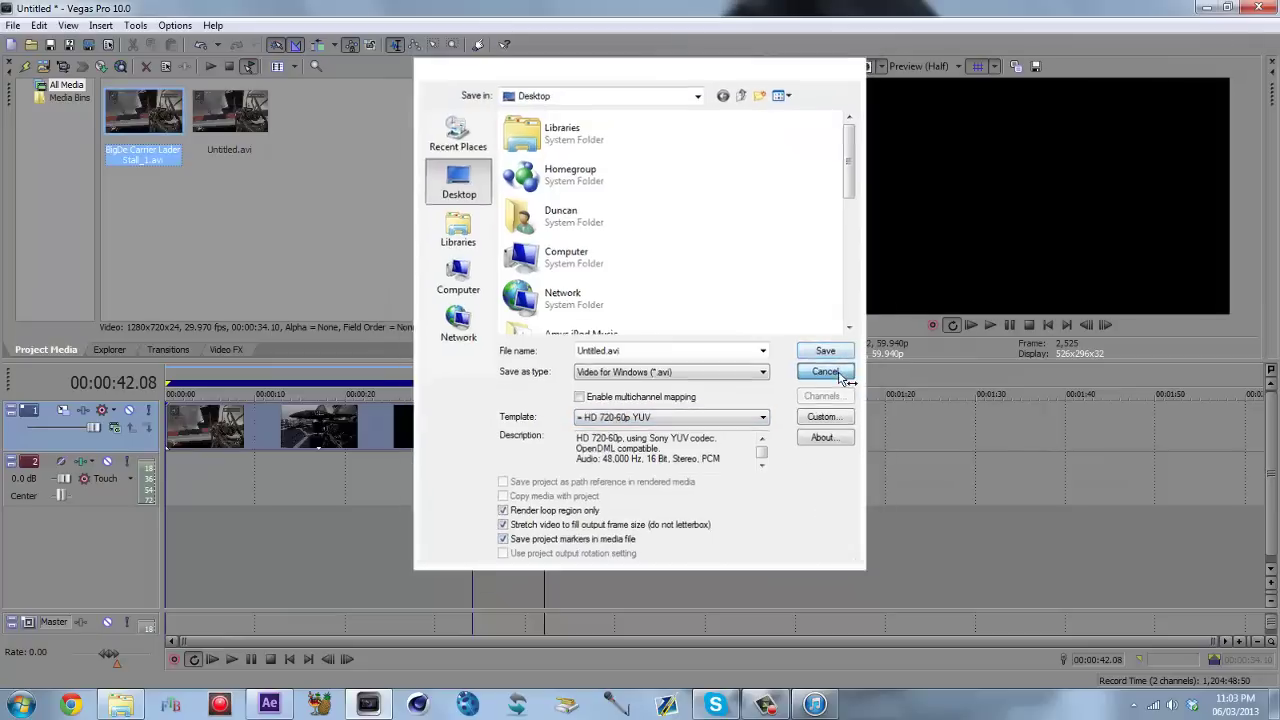
click(838, 372)
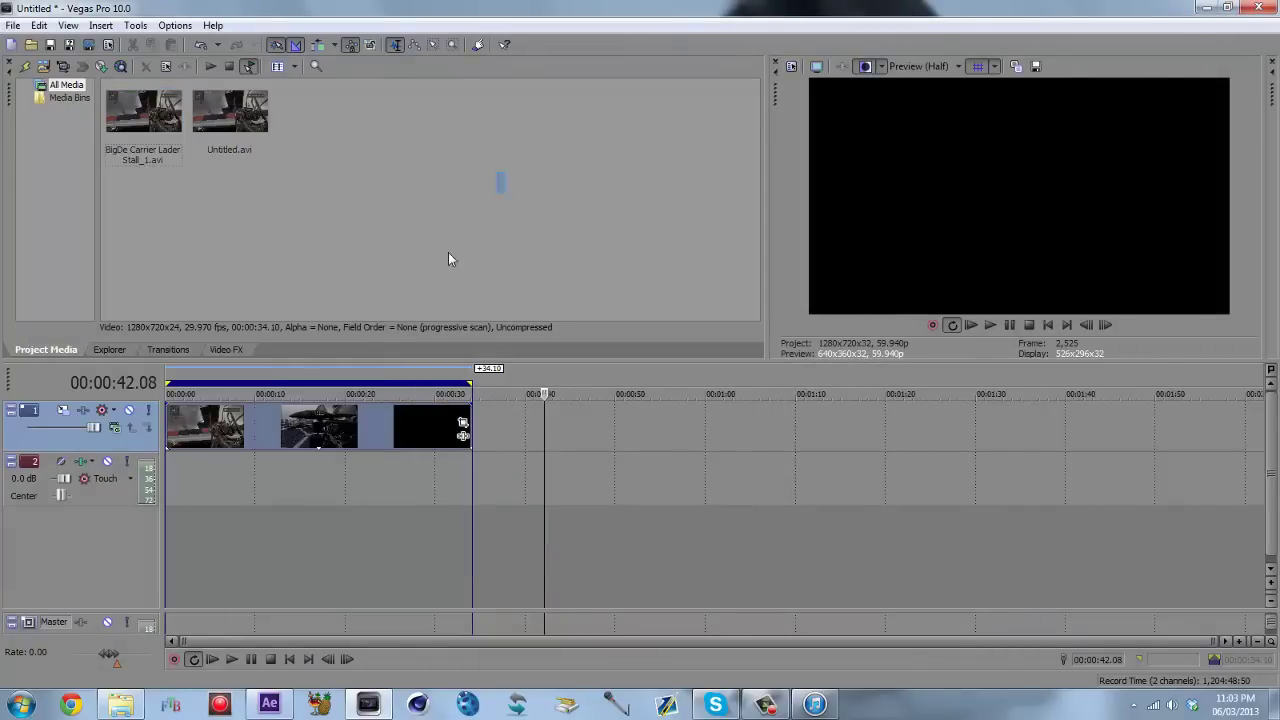
click(1266, 8)
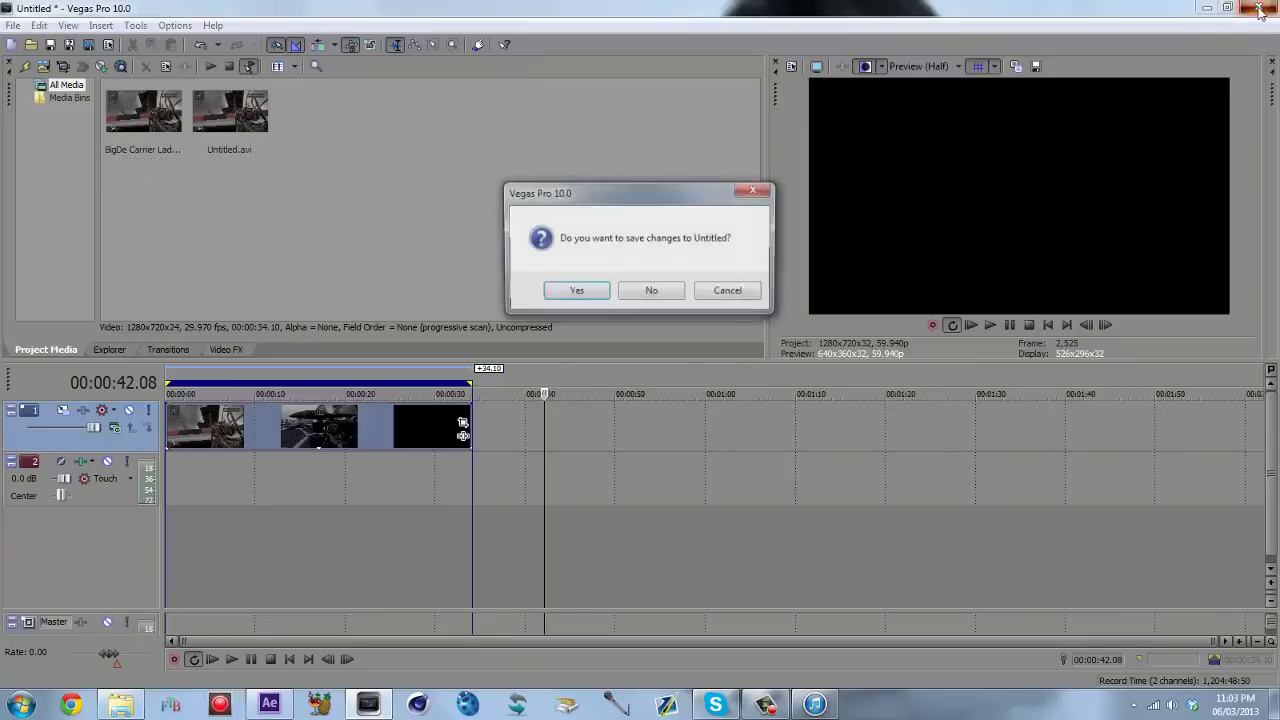